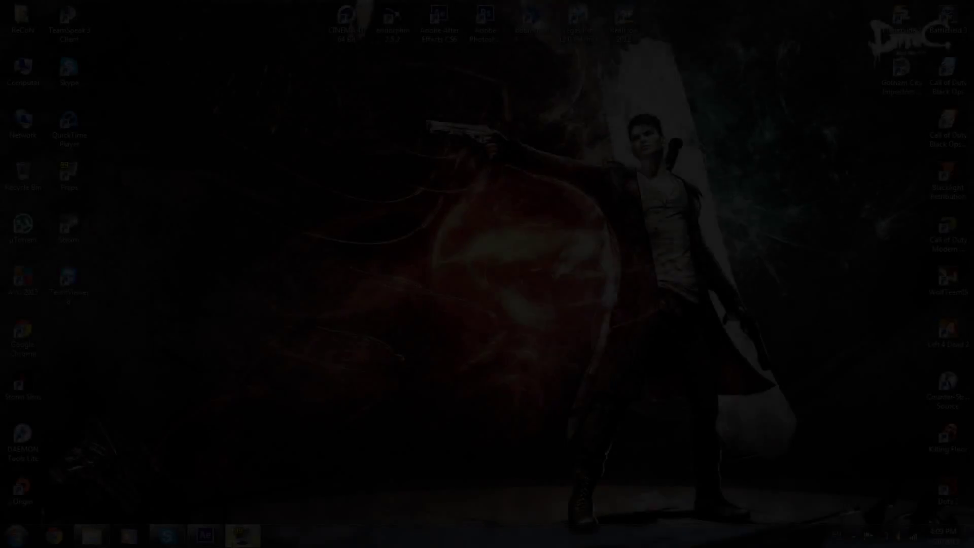
# - Switch to After Effects and play a RAM preview of the finished Cinematics#7 composition
pyautogui.click(205, 535)
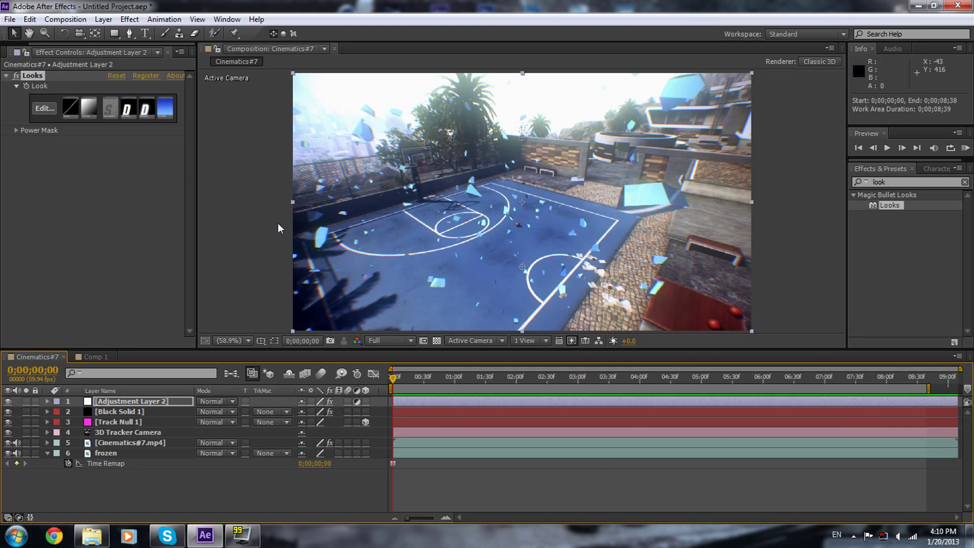
pyautogui.press('KP_0')
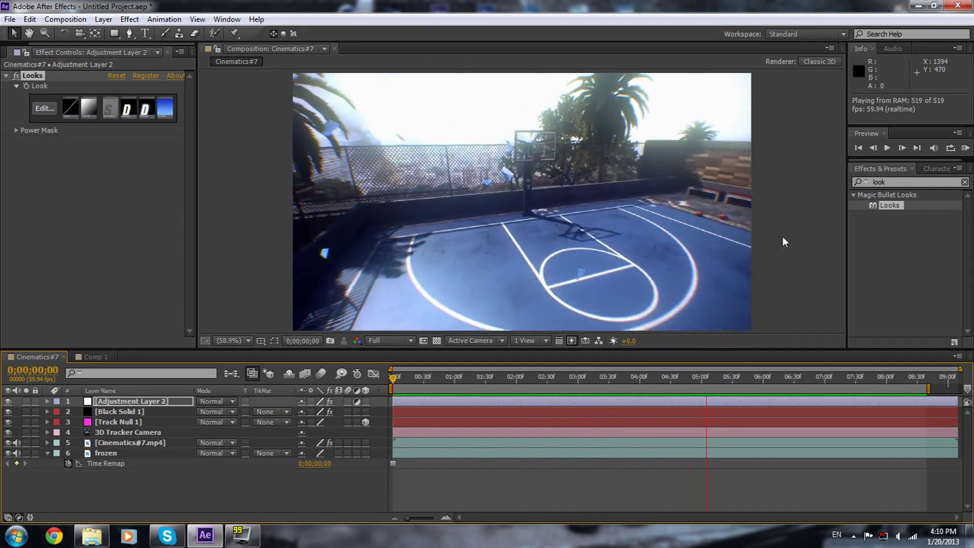
pyautogui.press('space')
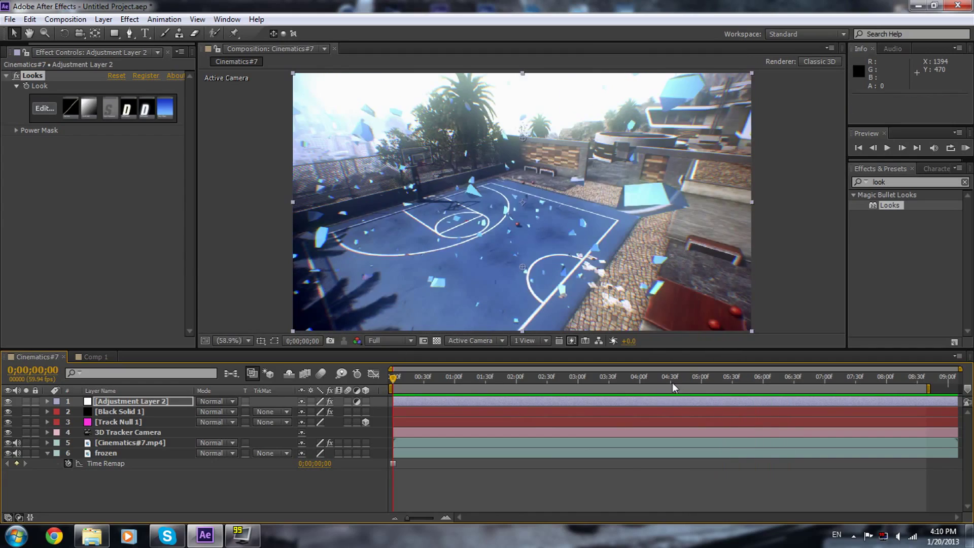
# - Hide Adjustment Layer 2 in the Cinematics#7 composition
pyautogui.moveTo(672, 383); pyautogui.dragTo(372, 403)
pyautogui.click(12, 401)
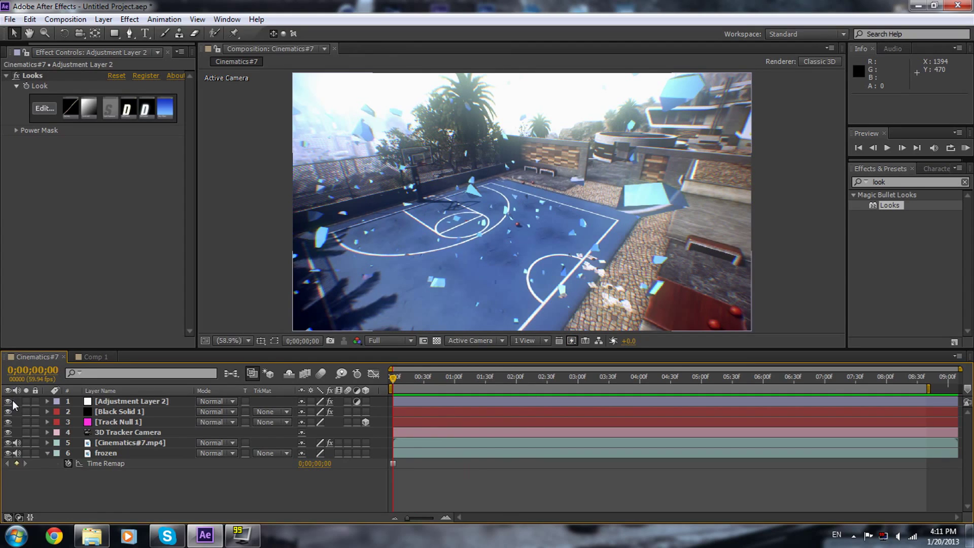
pyautogui.click(8, 401)
# - Delete the Black Solid 1 and frozen layers from the Cinematics#7 composition
pyautogui.click(122, 412)
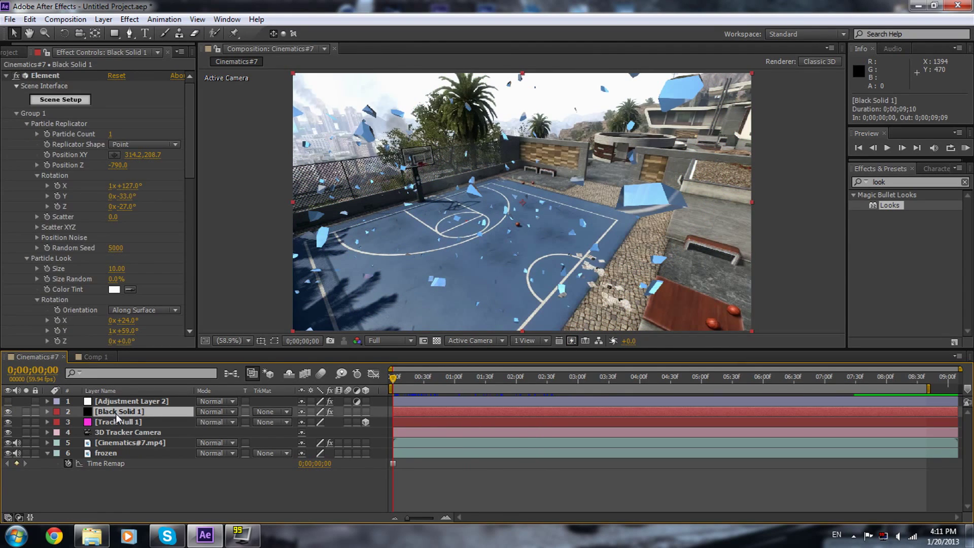
pyautogui.press('Delete')
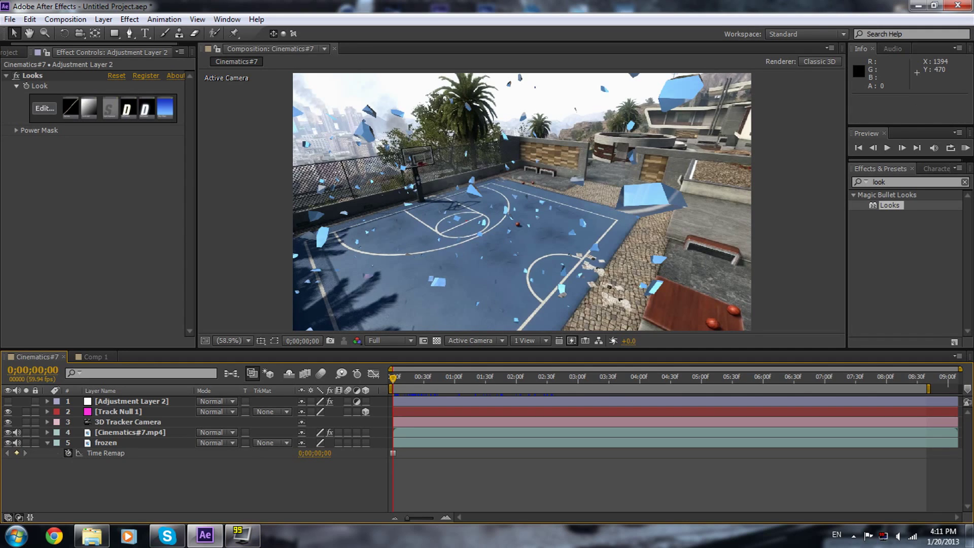
pyautogui.click(106, 442)
pyautogui.press('Delete')
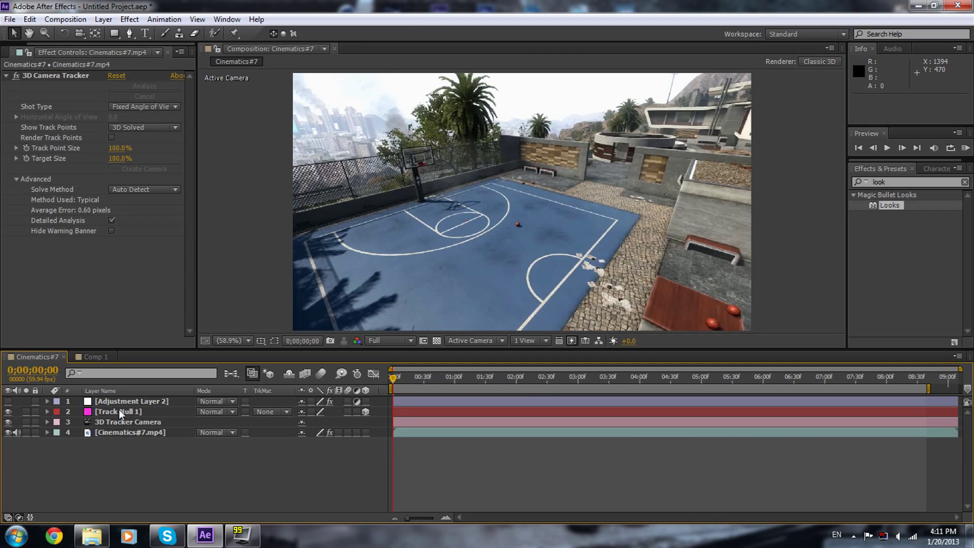
# - Examine the 3D Camera Tracker points on the Cinematics#7.mp4 layer and review the tracked null, camera and adjustment layers
pyautogui.click(126, 432)
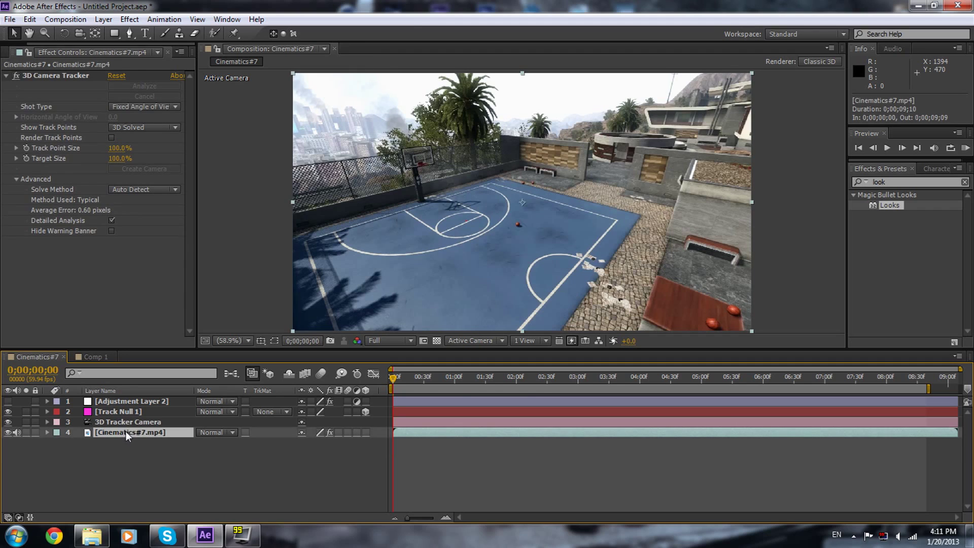
pyautogui.click(68, 75)
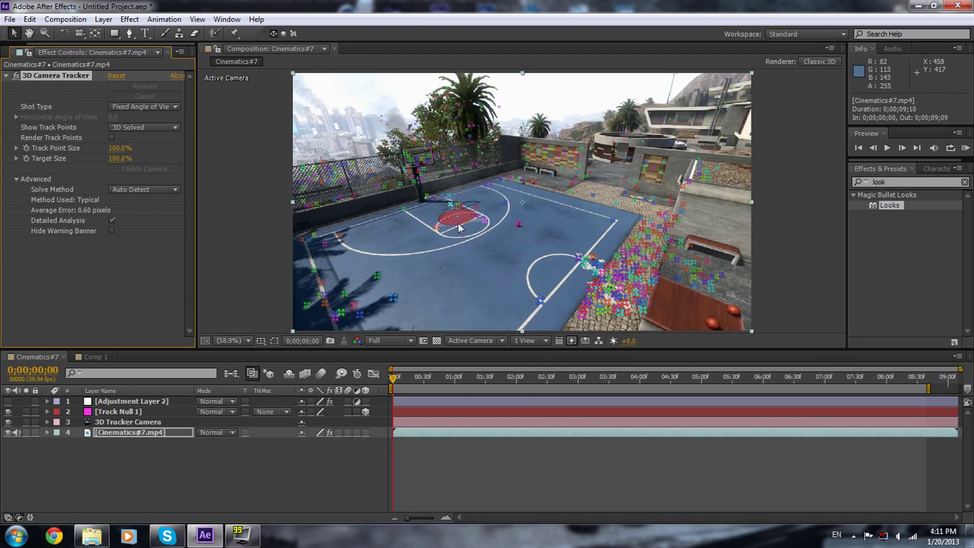
pyautogui.click(107, 414)
pyautogui.click(116, 422)
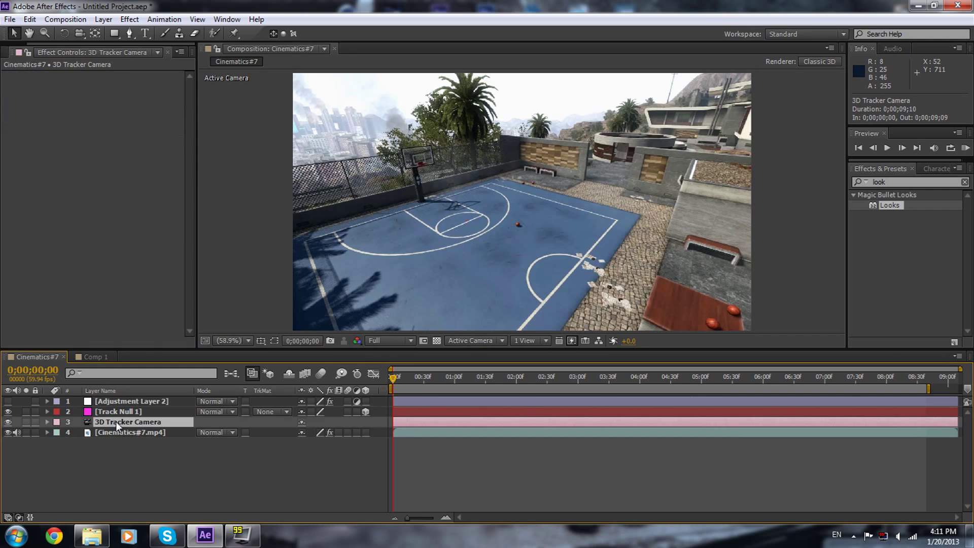
pyautogui.click(121, 401)
pyautogui.click(135, 449)
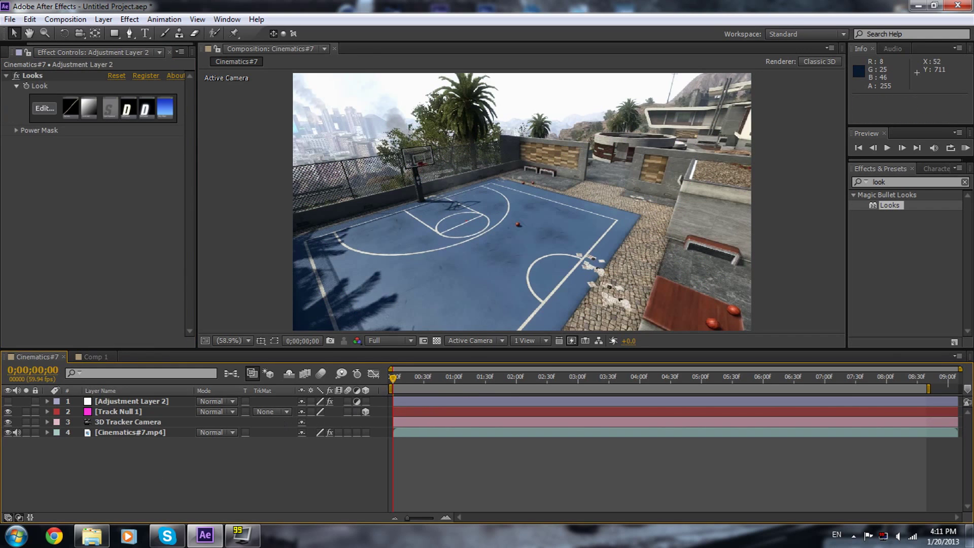
# - Create a new 1280 x 720 px black solid and apply the Element effect to it
pyautogui.click(102, 20)
pyautogui.moveTo(114, 35)
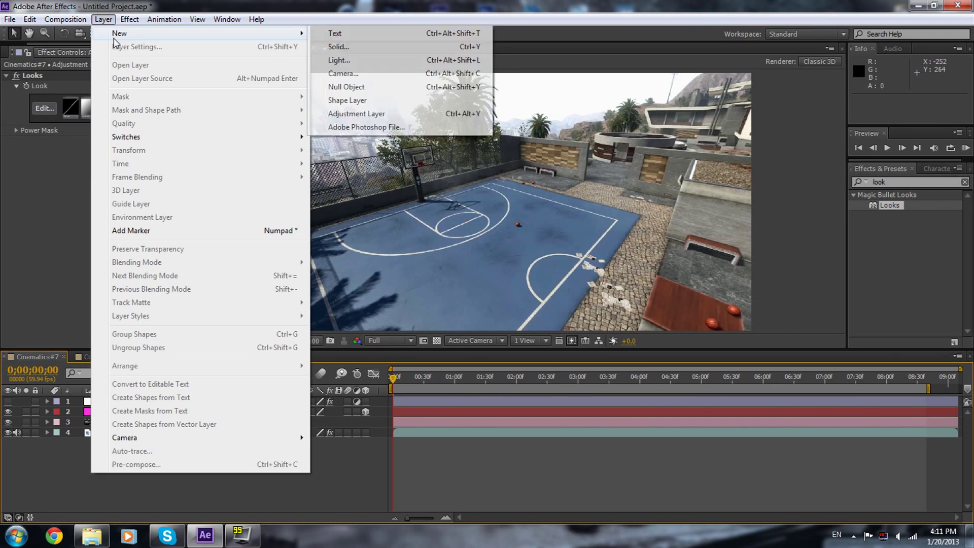
pyautogui.click(349, 49)
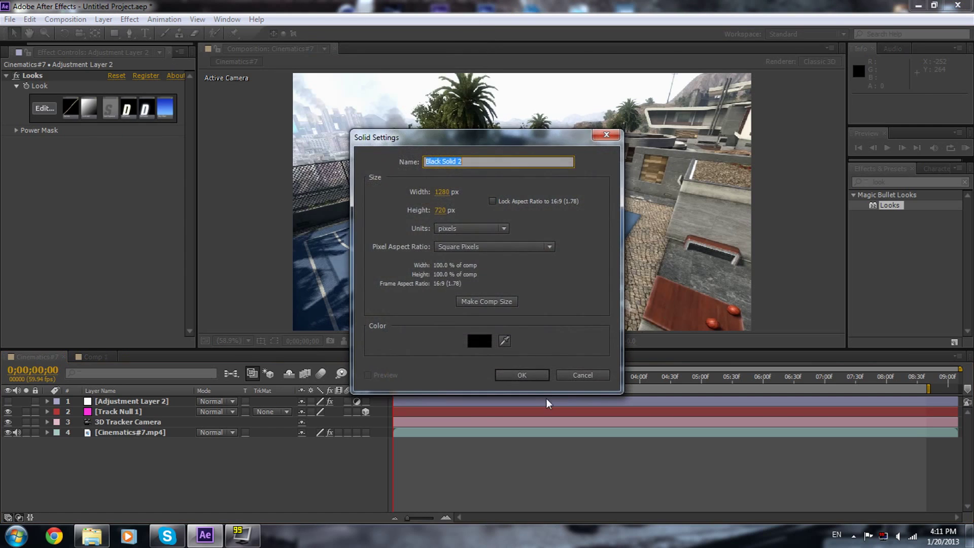
pyautogui.press('Return')
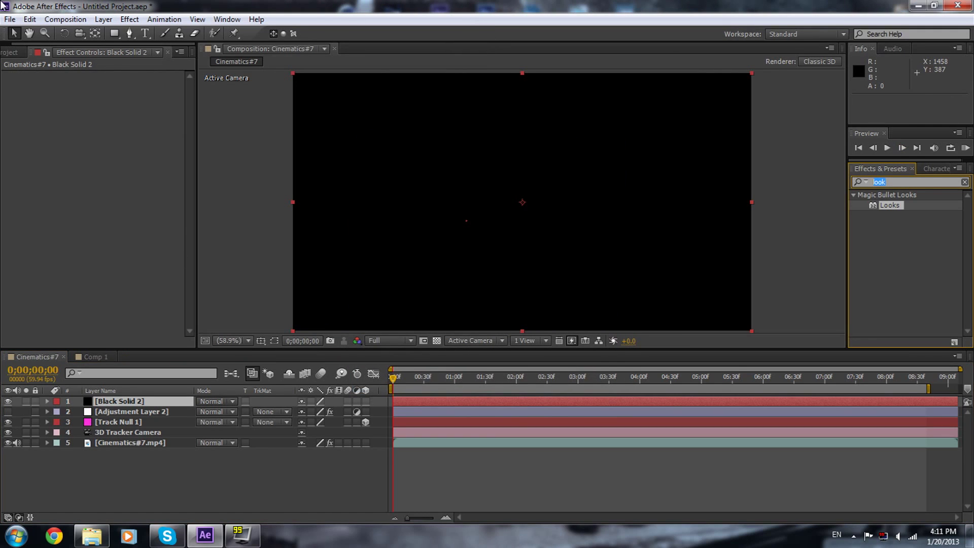
pyautogui.write('elem')
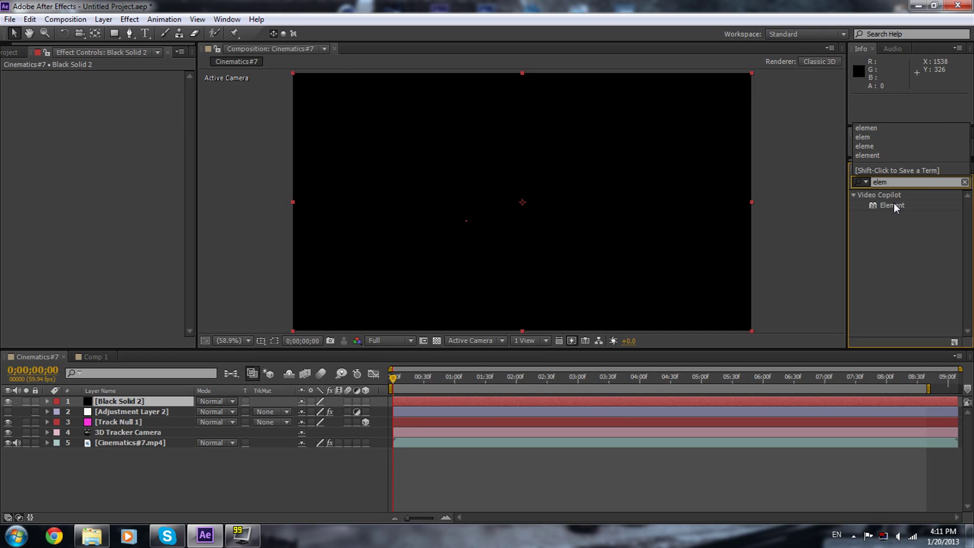
pyautogui.moveTo(894, 205); pyautogui.dragTo(548, 400)
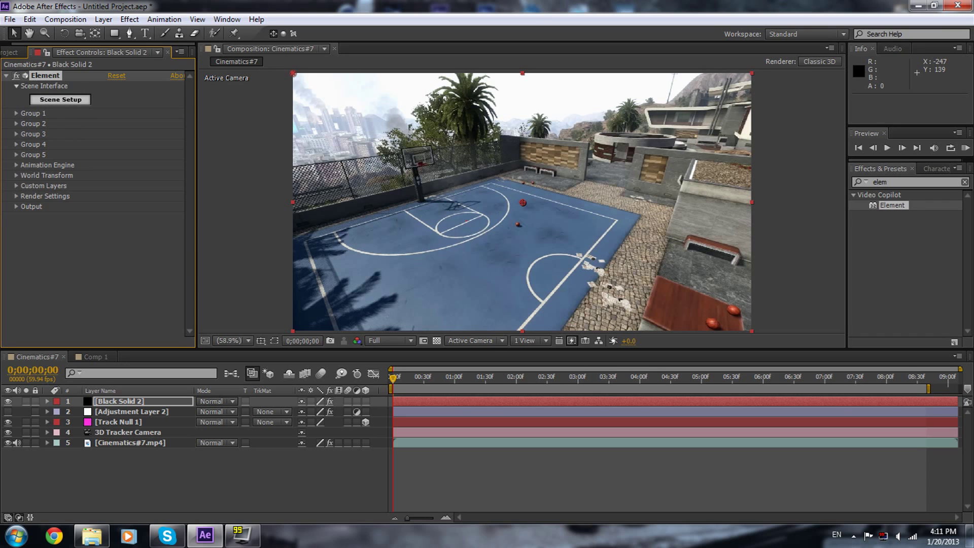
# - Open Element's Scene Setup and add the floor_fracture model from the Starter_Pack models to the scene
pyautogui.click(60, 99)
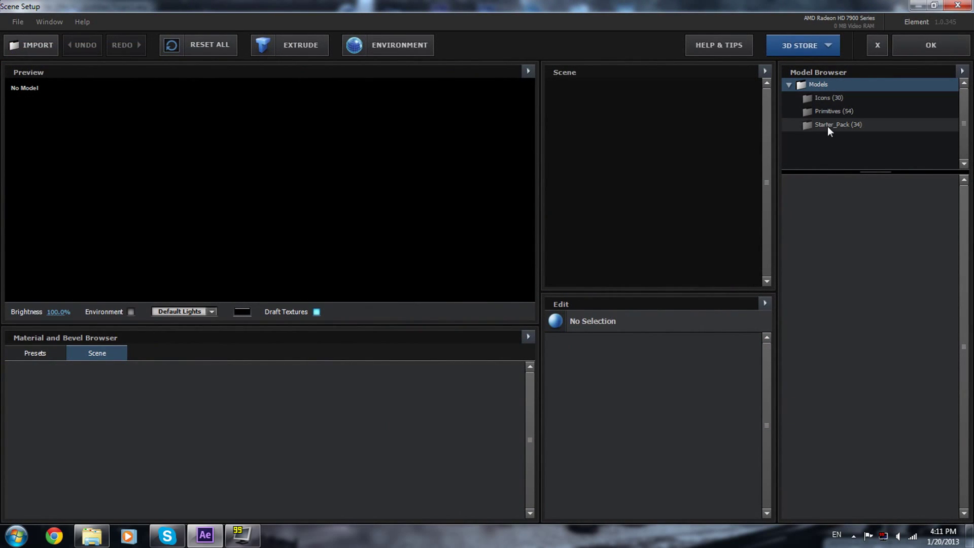
pyautogui.click(830, 126)
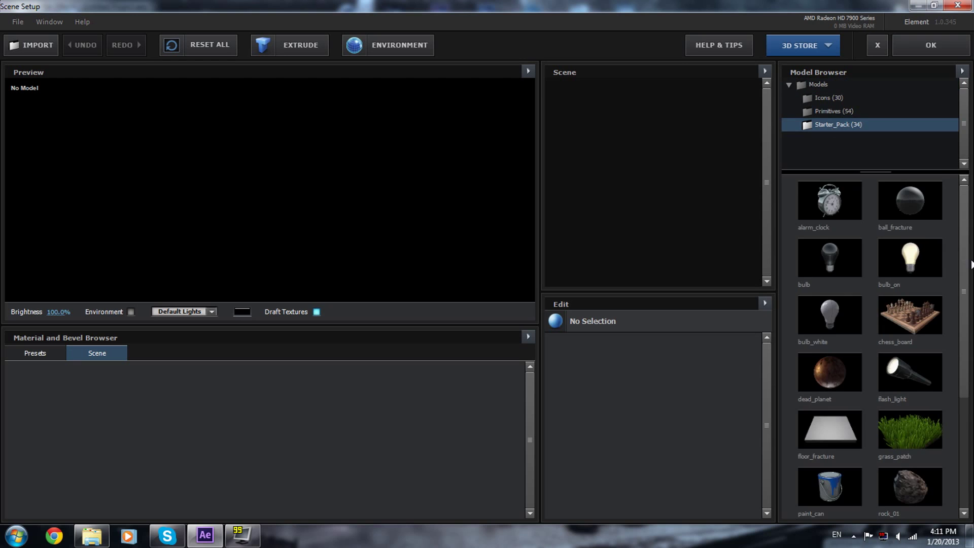
pyautogui.scroll(-2, 954, 268)
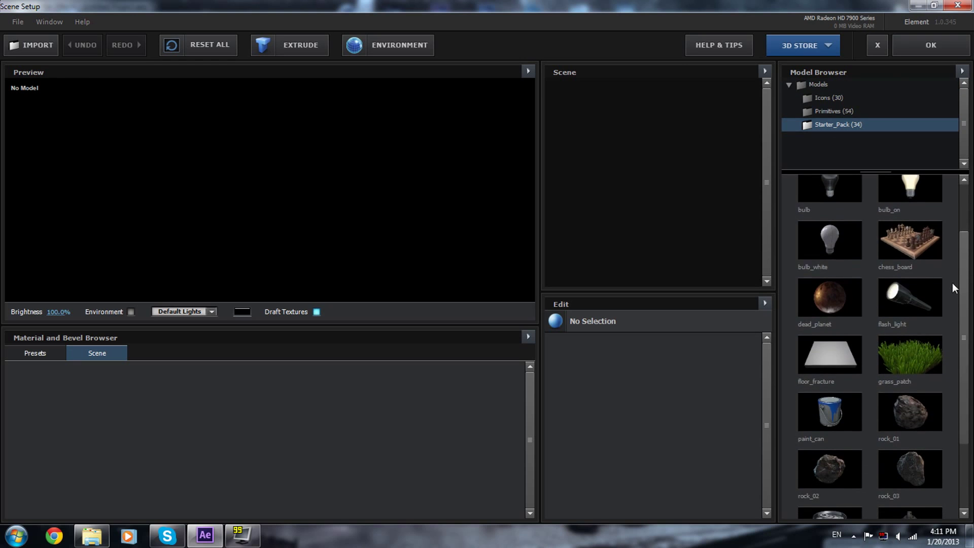
pyautogui.click(830, 354)
pyautogui.moveTo(285, 203)
pyautogui.mouseDown()
pyautogui.moveTo(279, 165)
pyautogui.moveTo(295, 175)
pyautogui.moveTo(279, 211)
pyautogui.mouseUp()
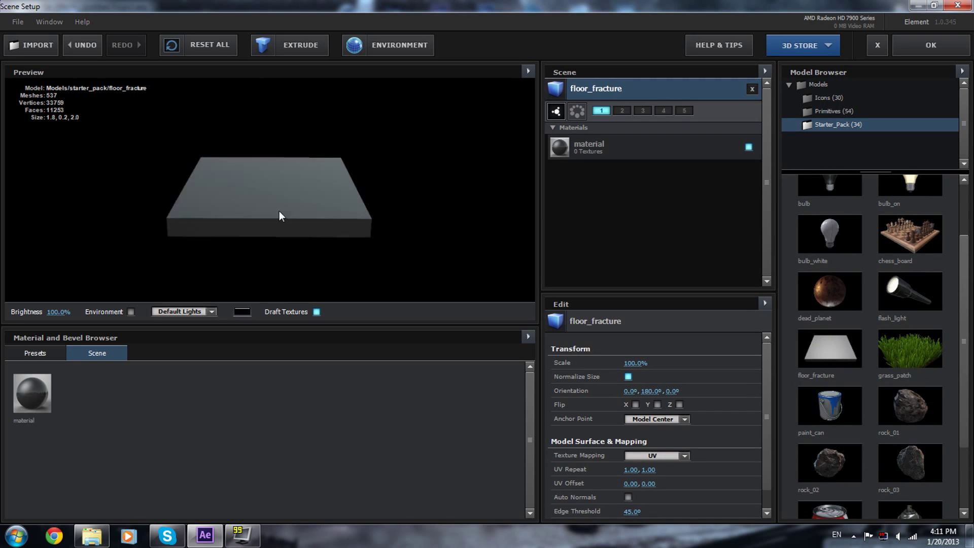
# - Try the Two_Color and Paint material presets on the floor_fracture model and inspect it in the preview
pyautogui.click(42, 353)
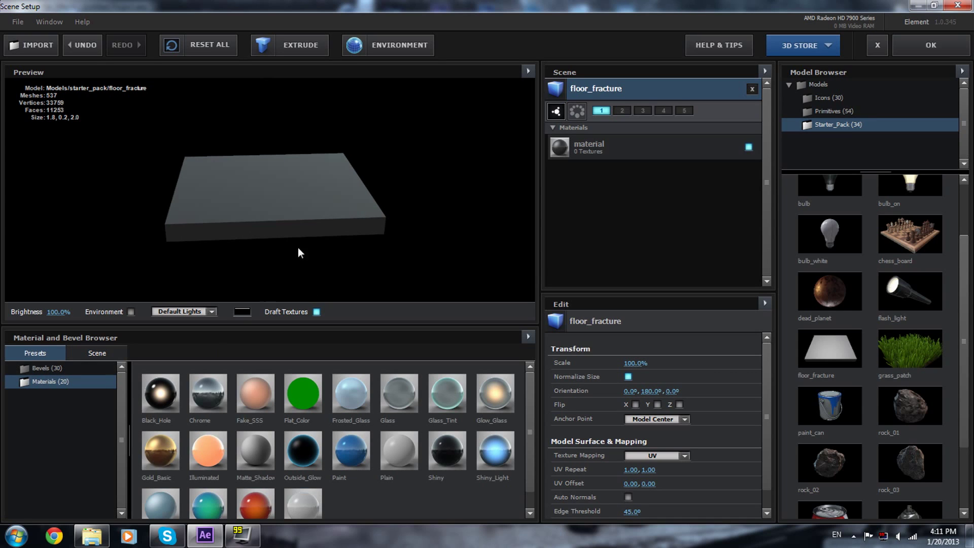
pyautogui.click(196, 498)
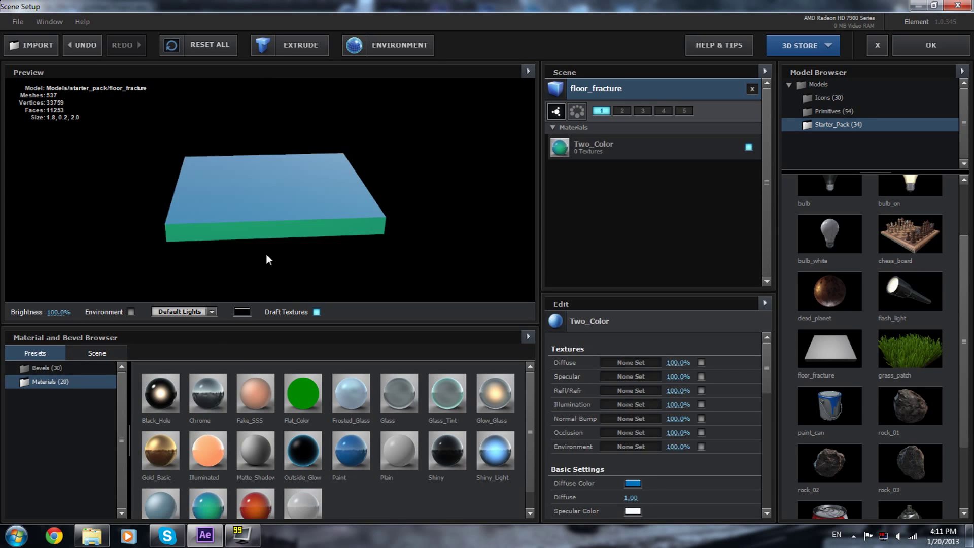
pyautogui.moveTo(266, 254)
pyautogui.mouseDown()
pyautogui.moveTo(218, 182)
pyautogui.moveTo(263, 284)
pyautogui.moveTo(267, 218)
pyautogui.moveTo(346, 429)
pyautogui.mouseUp()
pyautogui.scroll(-1, 318, 455)
pyautogui.click(336, 443)
pyautogui.moveTo(318, 201); pyautogui.dragTo(342, 264)
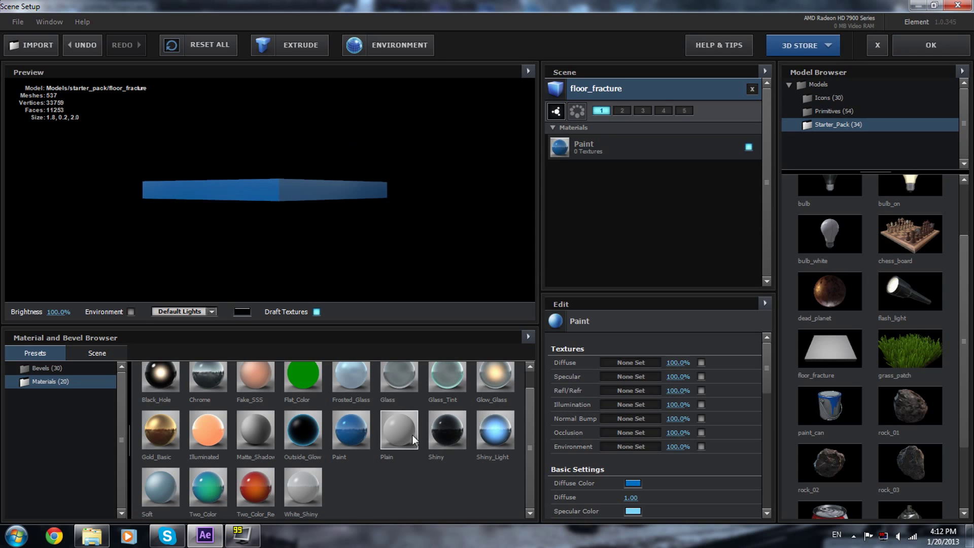
# - Apply the Glass_Tint material preset to the floor_fracture model and accept the scene setup
pyautogui.click(447, 376)
pyautogui.moveTo(263, 193); pyautogui.dragTo(324, 211)
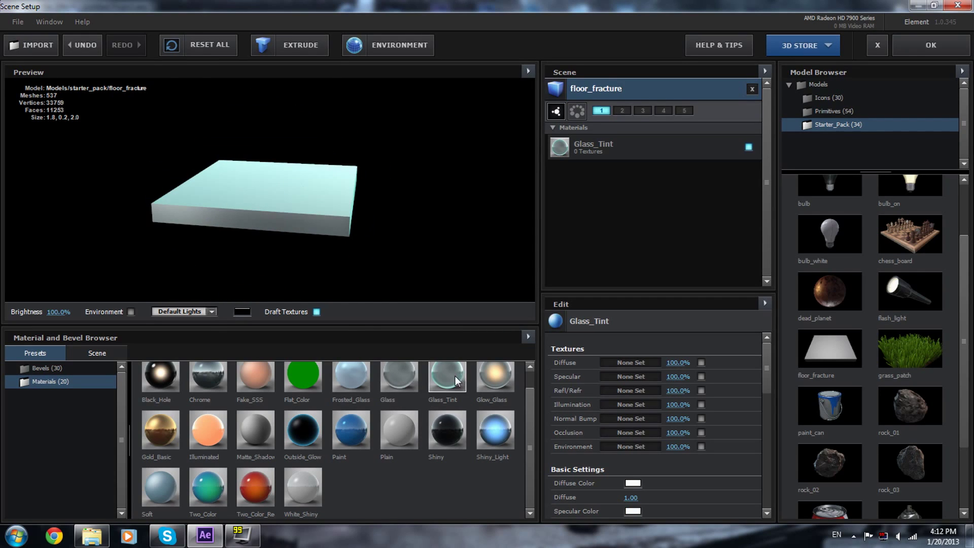
pyautogui.click(928, 50)
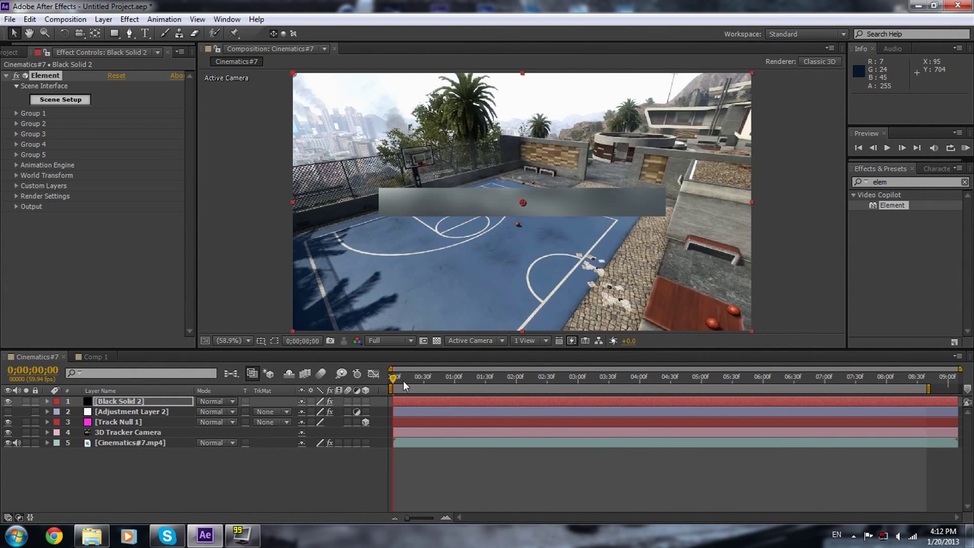
# - Set Group 1's Particle Replicator Position XY to 506, 571 and Position Z to 790
pyautogui.moveTo(403, 380)
pyautogui.mouseDown()
pyautogui.moveTo(512, 390)
pyautogui.moveTo(392, 396)
pyautogui.mouseUp()
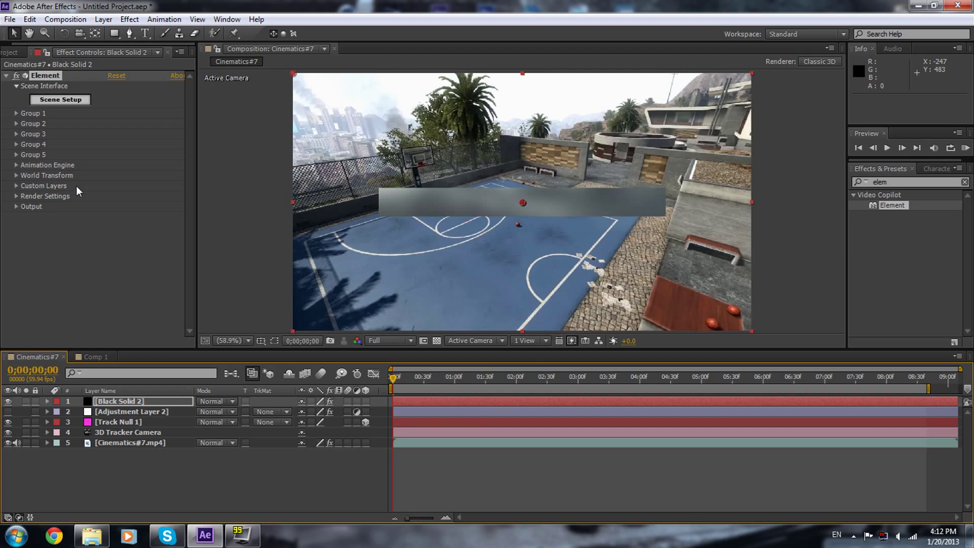
pyautogui.click(16, 113)
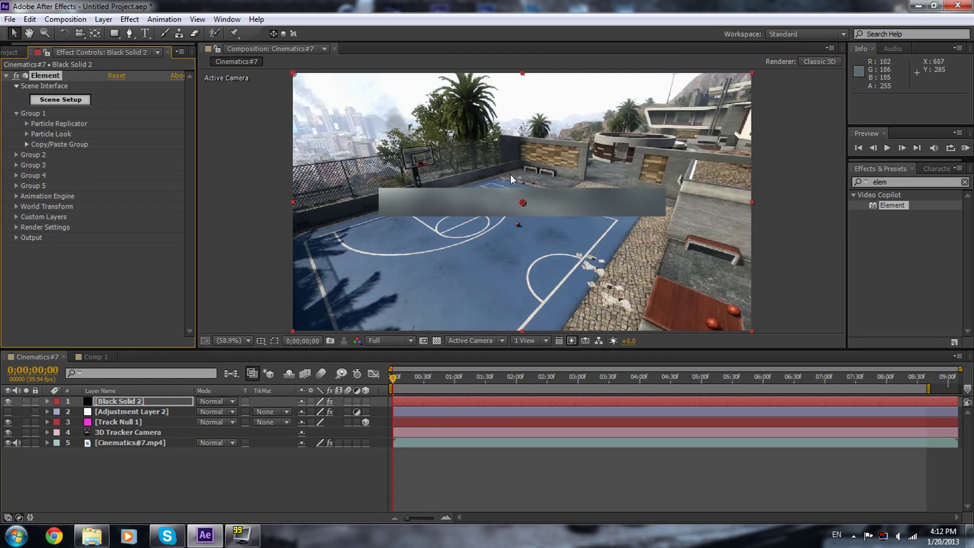
pyautogui.click(27, 124)
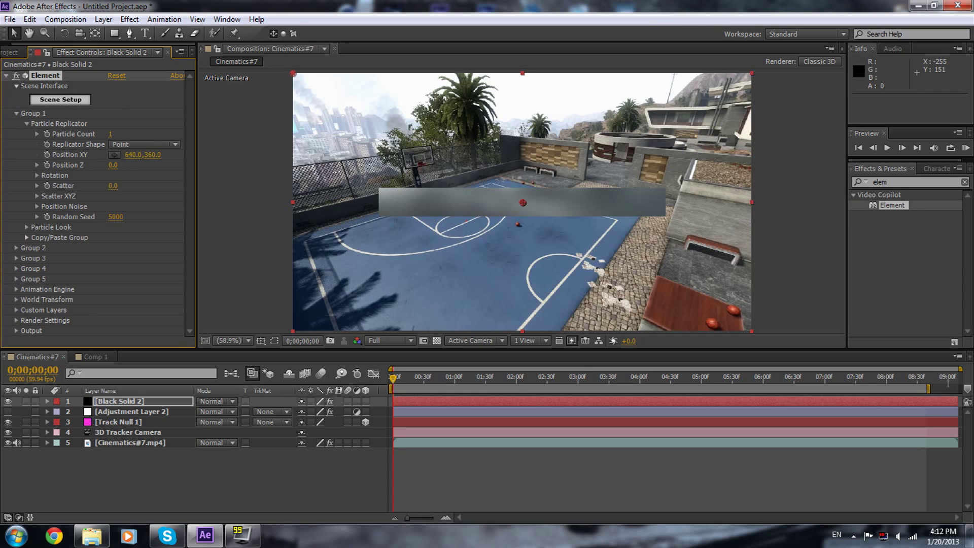
pyautogui.moveTo(133, 154); pyautogui.dragTo(87, 155)
pyautogui.hotkey('ctrl', 'z')
pyautogui.hotkey('ctrl', 'z')
pyautogui.moveTo(152, 154); pyautogui.dragTo(203, 177)
pyautogui.moveTo(113, 165)
pyautogui.mouseDown()
pyautogui.moveTo(159, 166)
pyautogui.moveTo(61, 155)
pyautogui.moveTo(94, 154)
pyautogui.mouseUp()
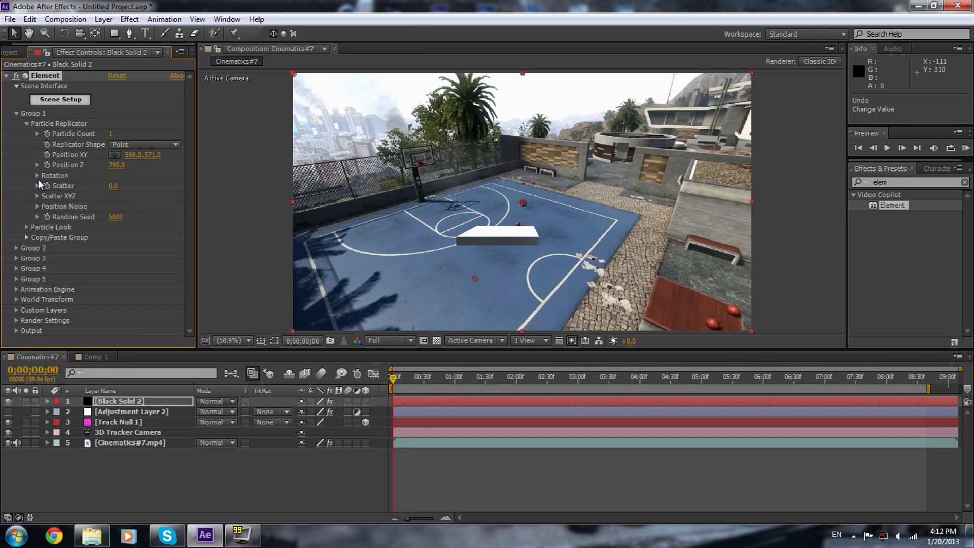
# - Set Group 1's Particle Replicator rotation to X 28°, Y 36° and Z -1°
pyautogui.click(37, 176)
pyautogui.moveTo(122, 185); pyautogui.dragTo(121, 206)
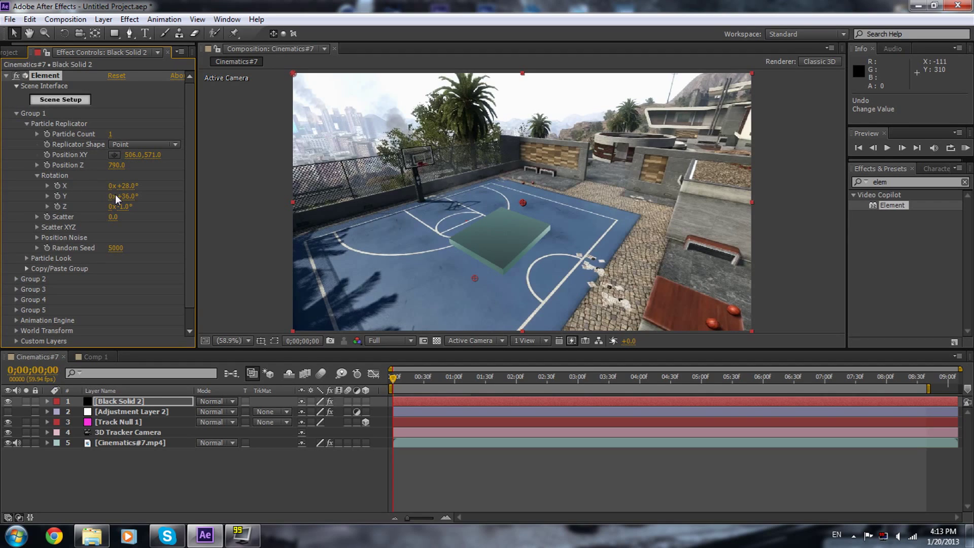
pyautogui.click(40, 172)
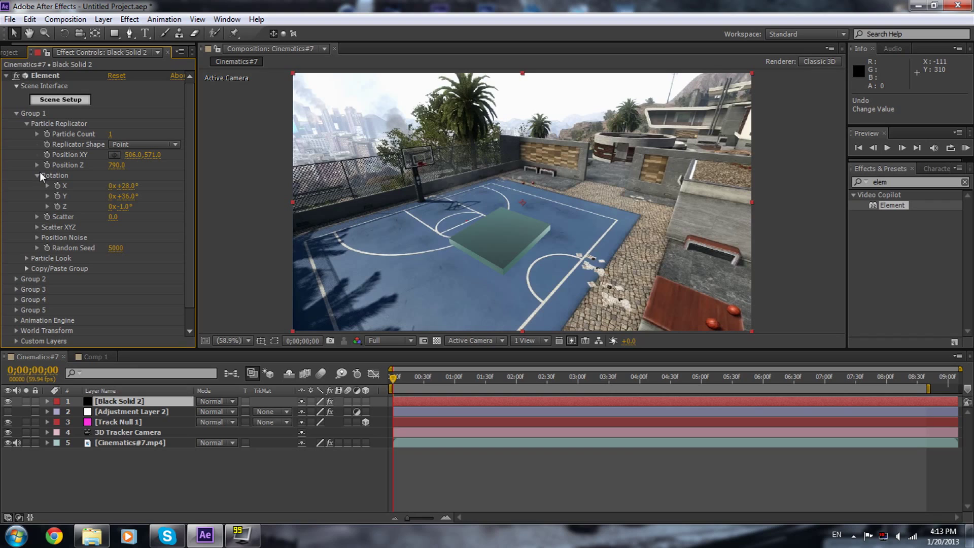
pyautogui.click(38, 174)
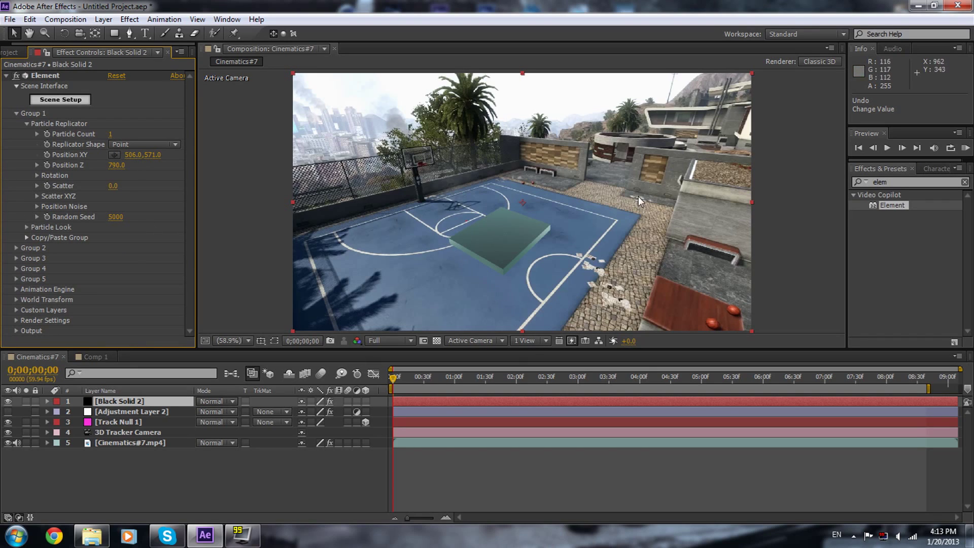
# - Enable Multi-Object for Group 1 in its Particle Look settings
pyautogui.click(27, 227)
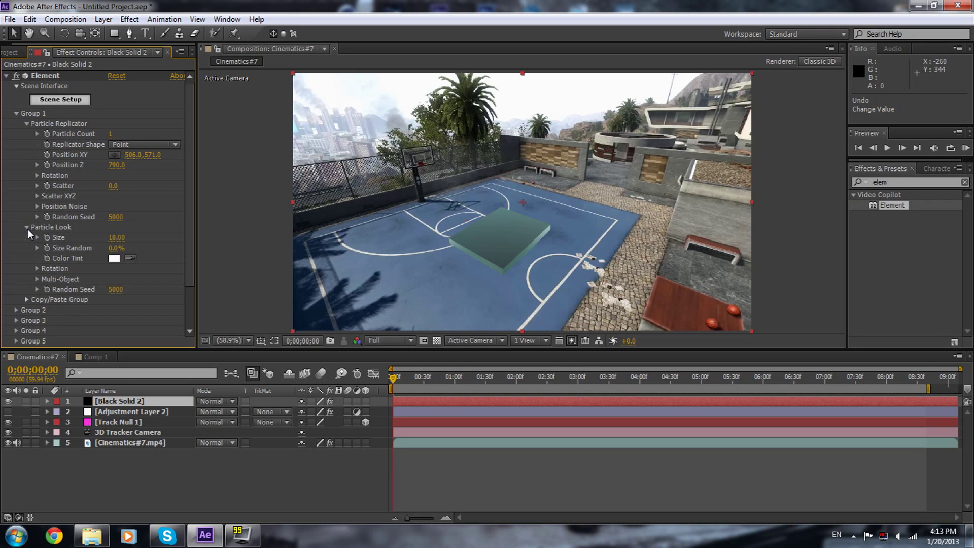
pyautogui.click(36, 279)
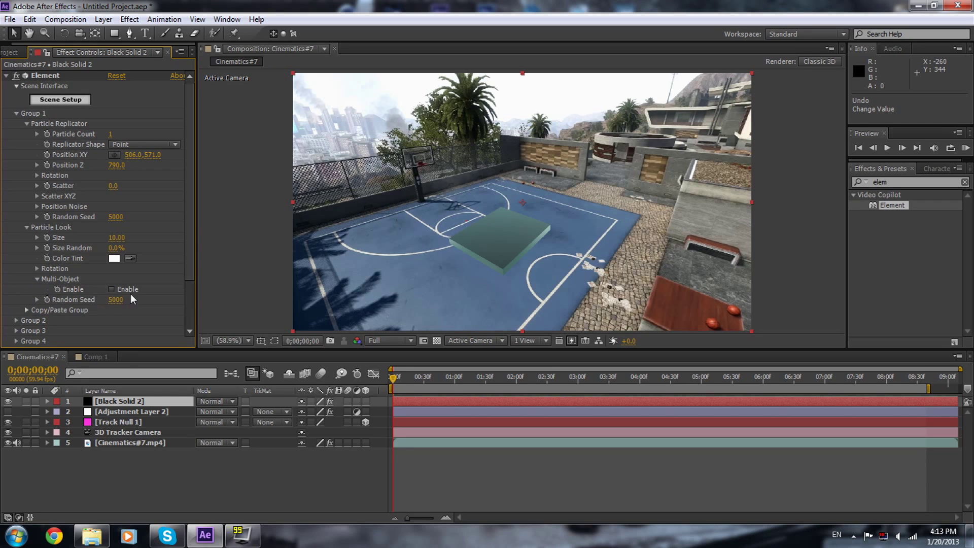
pyautogui.click(112, 289)
pyautogui.scroll(-2, 102, 279)
pyautogui.scroll(3, 103, 280)
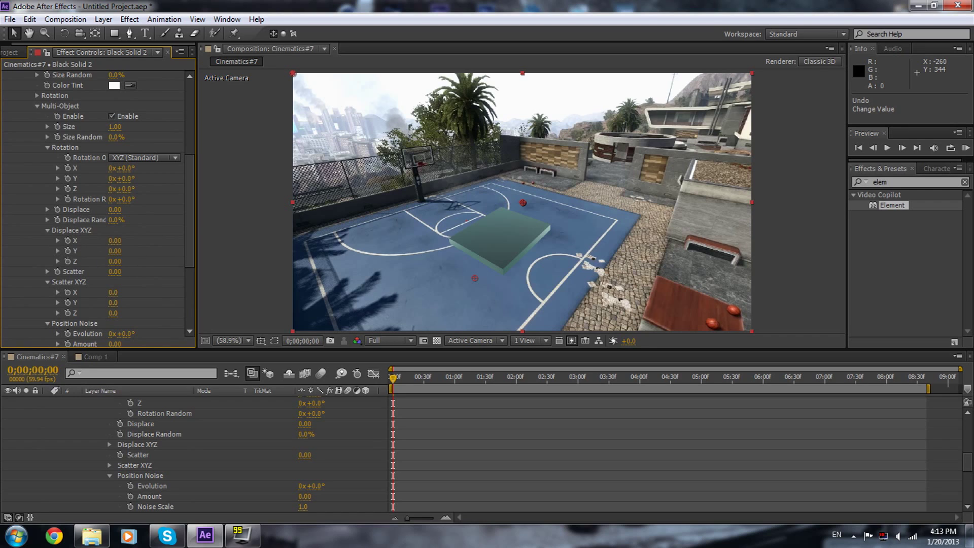
# - Set Group 1's Multi-Object Displace XYZ to X 1.99, Y 10.96 and Z 2.81, and its Scatter XYZ to Y 100 and Z 19.2
pyautogui.moveTo(114, 241); pyautogui.dragTo(176, 250)
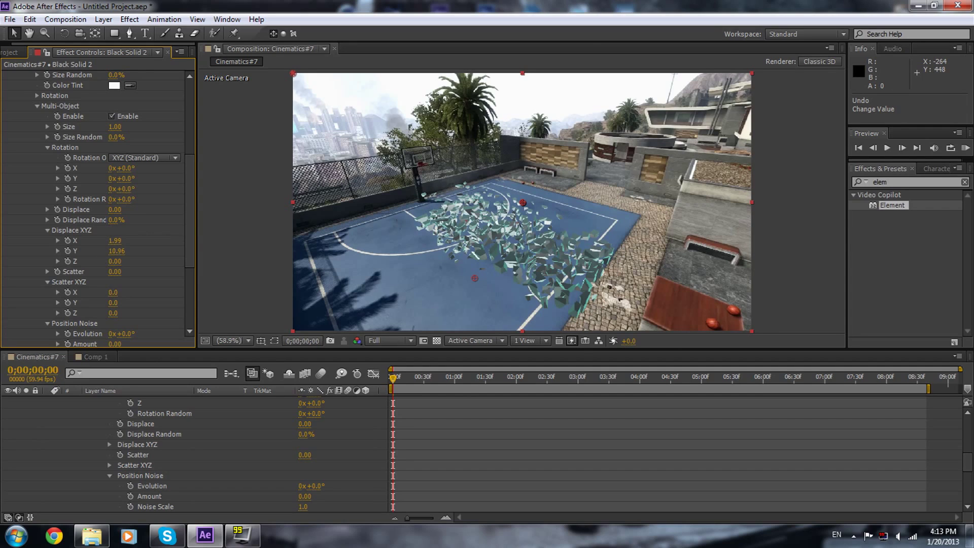
pyautogui.moveTo(115, 261); pyautogui.dragTo(239, 261)
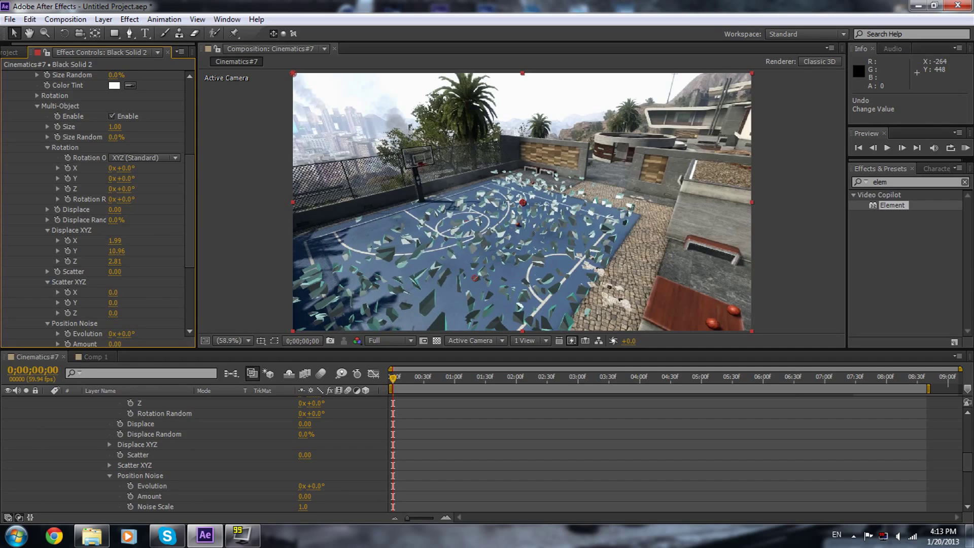
pyautogui.moveTo(112, 292); pyautogui.dragTo(133, 292)
pyautogui.moveTo(454, 415); pyautogui.dragTo(122, 302)
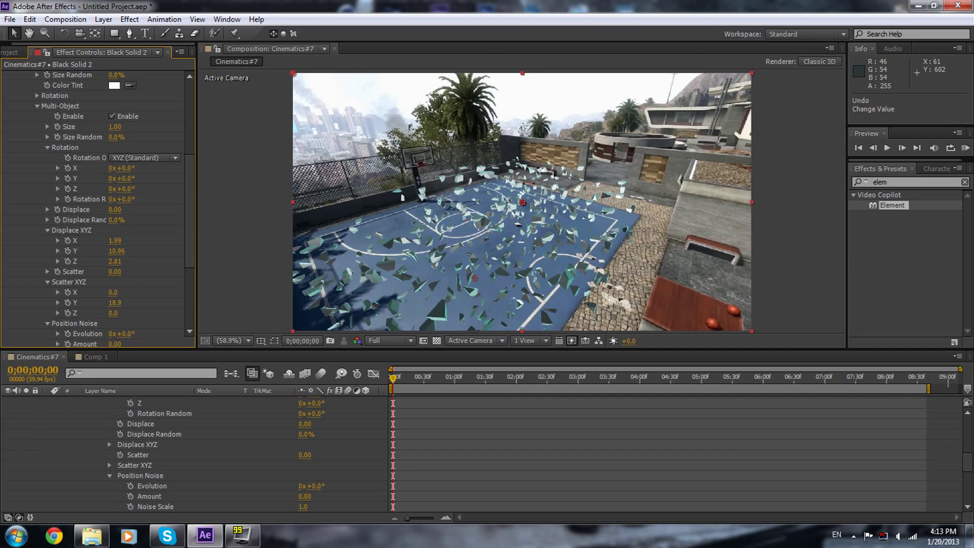
pyautogui.click(114, 302)
pyautogui.write('50')
pyautogui.press('Return')
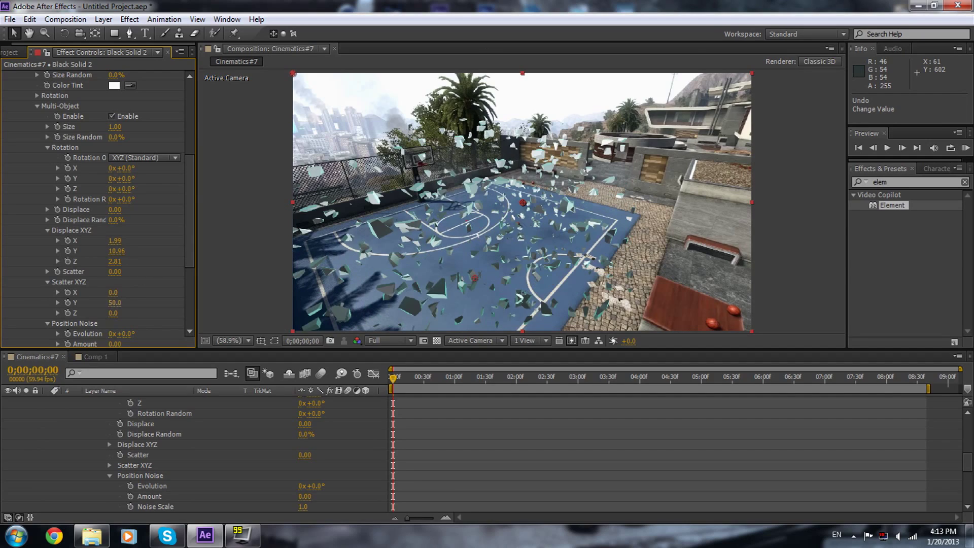
pyautogui.click(115, 302)
pyautogui.write('10')
pyautogui.press('Return')
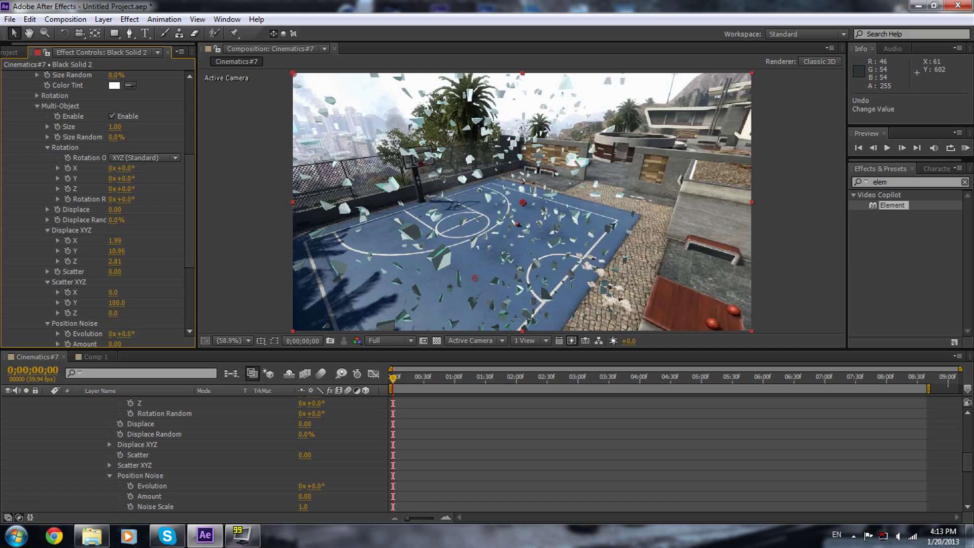
pyautogui.moveTo(112, 313); pyautogui.dragTo(190, 313)
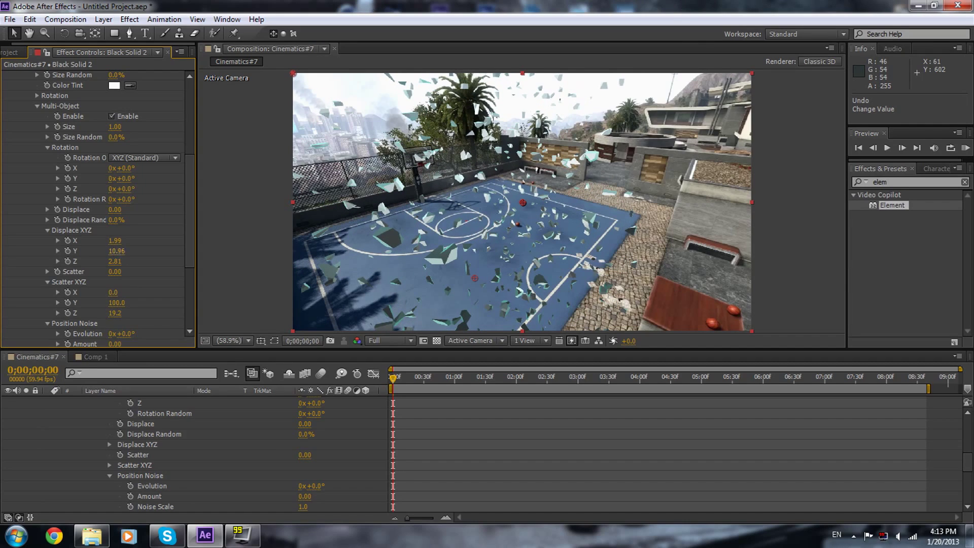
# - Set the Multi-Object Displace Y to 21.12, preview the shards around 0;00;02;14 and return to the first frame
pyautogui.moveTo(116, 250); pyautogui.dragTo(157, 251)
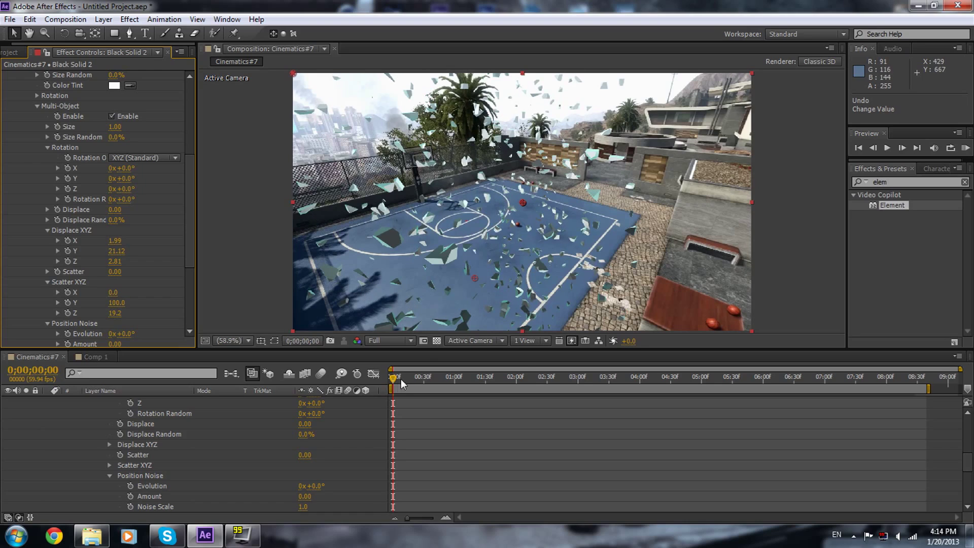
pyautogui.moveTo(400, 379); pyautogui.dragTo(530, 385)
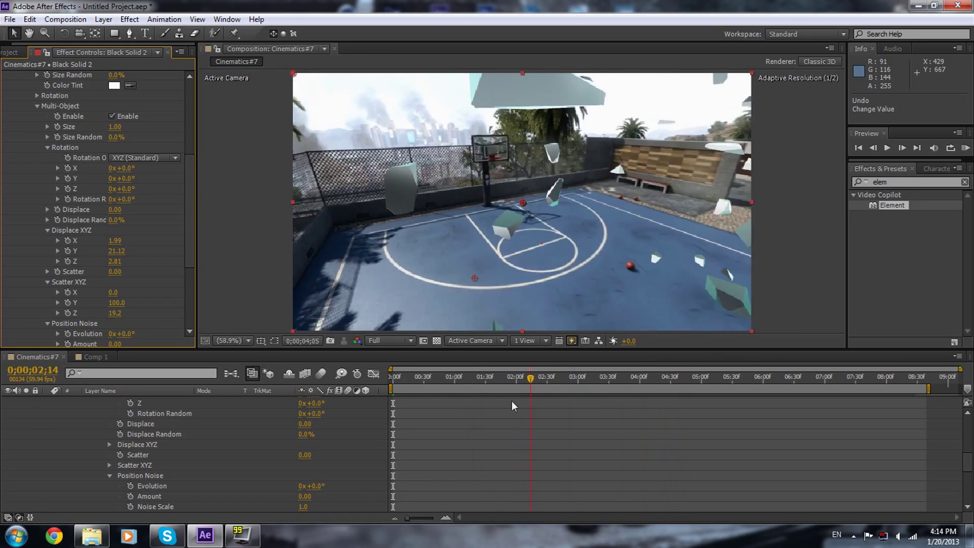
pyautogui.press('Home')
# - Try different Particle Look rotation values for Group 1, leaving Y at 3°
pyautogui.scroll(3, 135, 243)
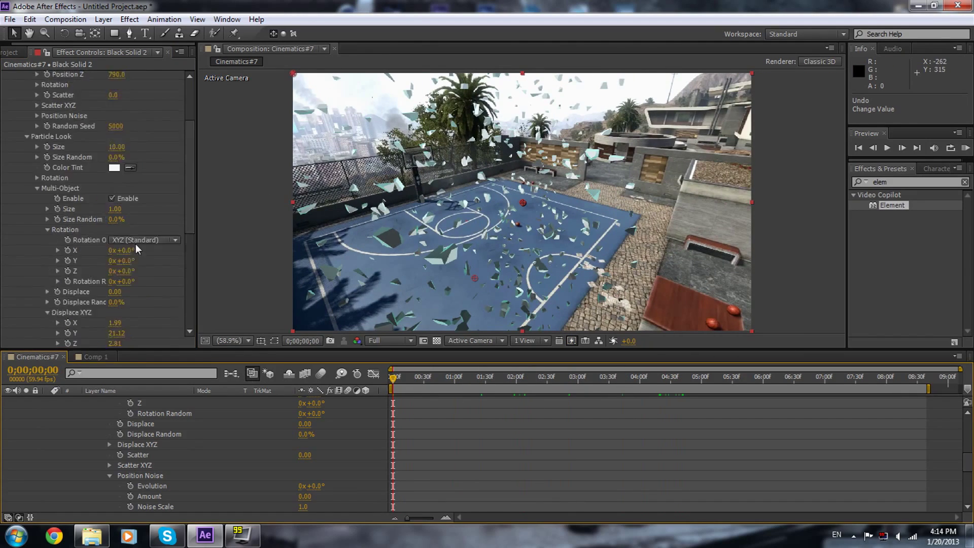
pyautogui.scroll(4, 135, 245)
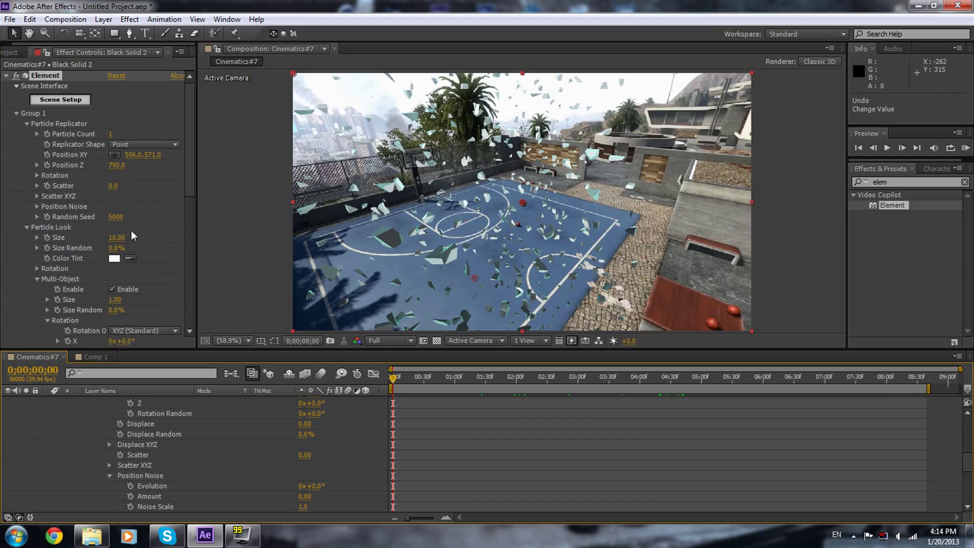
pyautogui.click(36, 269)
pyautogui.scroll(-2, 121, 247)
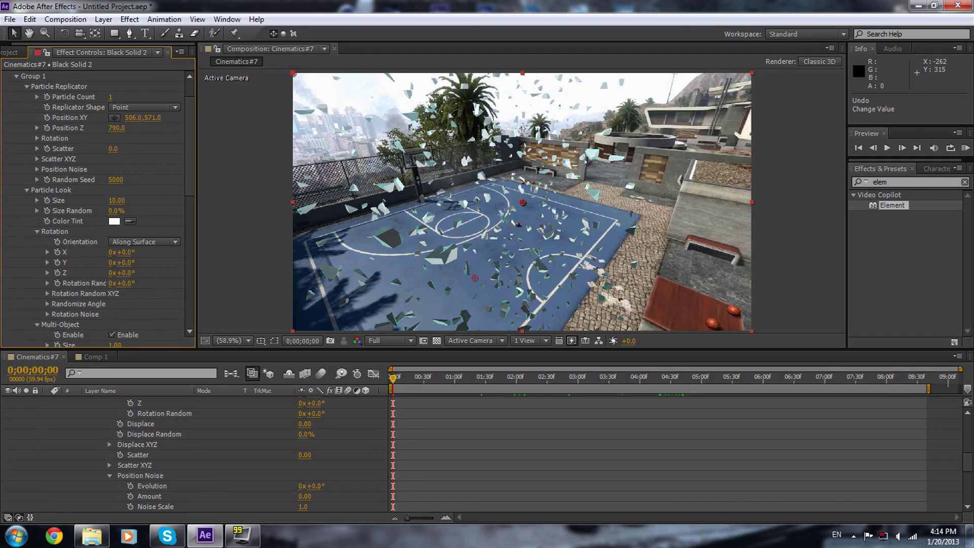
pyautogui.moveTo(125, 252); pyautogui.dragTo(315, 239)
pyautogui.hotkey('ctrl', 'z')
pyautogui.hotkey('ctrl', 'z')
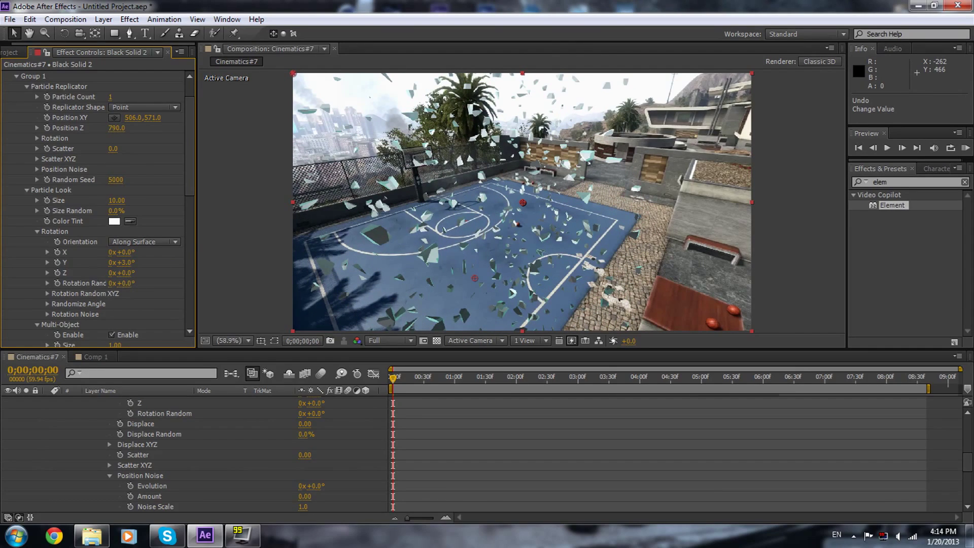
# - Set Group 1's Particle Replicator Position XY to 391, 556, Position Z to 980 and rotation Y to 58°
pyautogui.moveTo(474, 278); pyautogui.dragTo(433, 273)
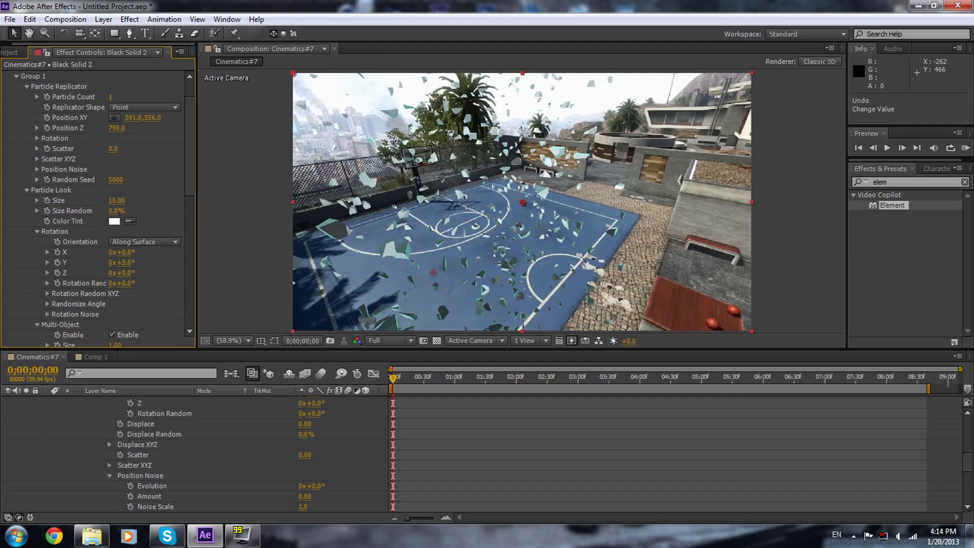
pyautogui.moveTo(116, 128)
pyautogui.mouseDown()
pyautogui.moveTo(137, 127)
pyautogui.moveTo(98, 128)
pyautogui.moveTo(117, 145)
pyautogui.mouseUp()
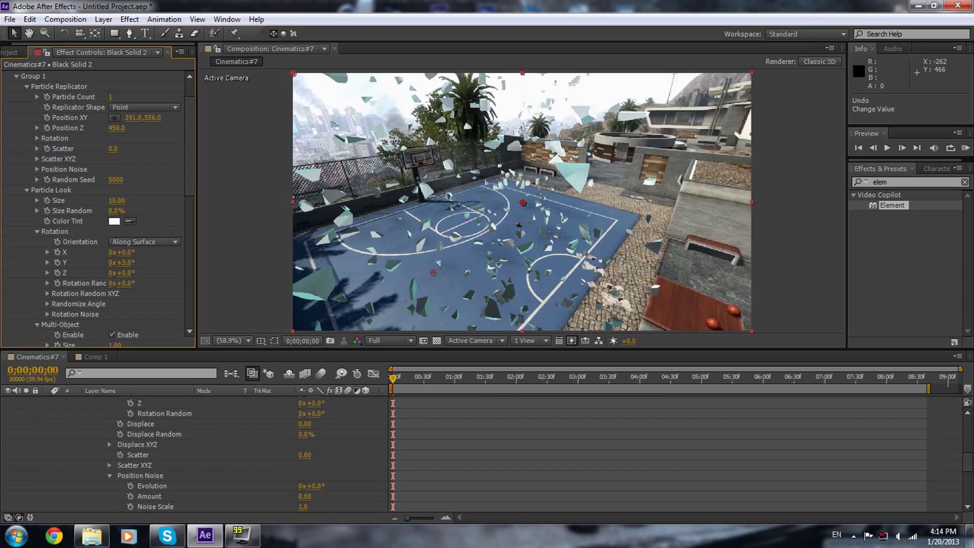
pyautogui.moveTo(407, 379); pyautogui.dragTo(628, 381)
pyautogui.moveTo(116, 128); pyautogui.dragTo(146, 128)
pyautogui.moveTo(416, 127); pyautogui.dragTo(425, 313)
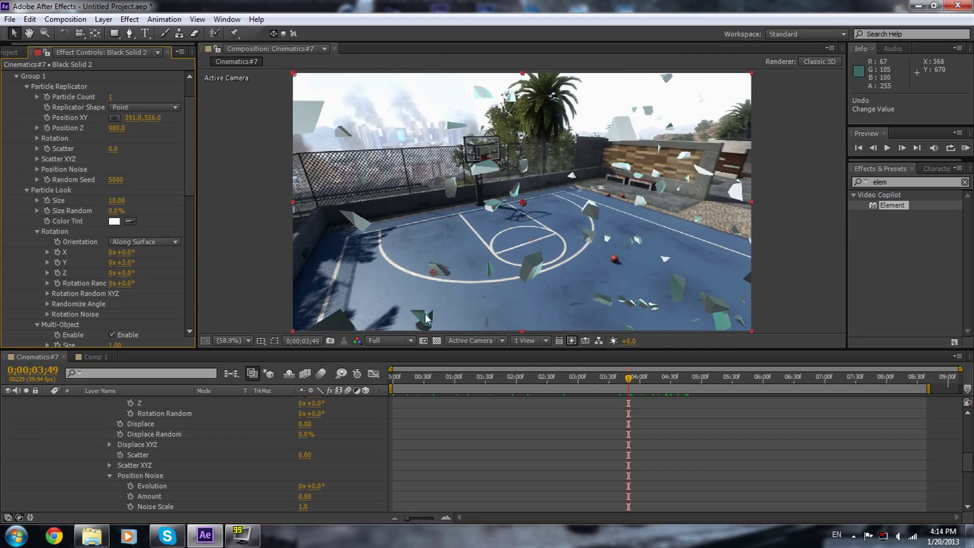
pyautogui.press('Home')
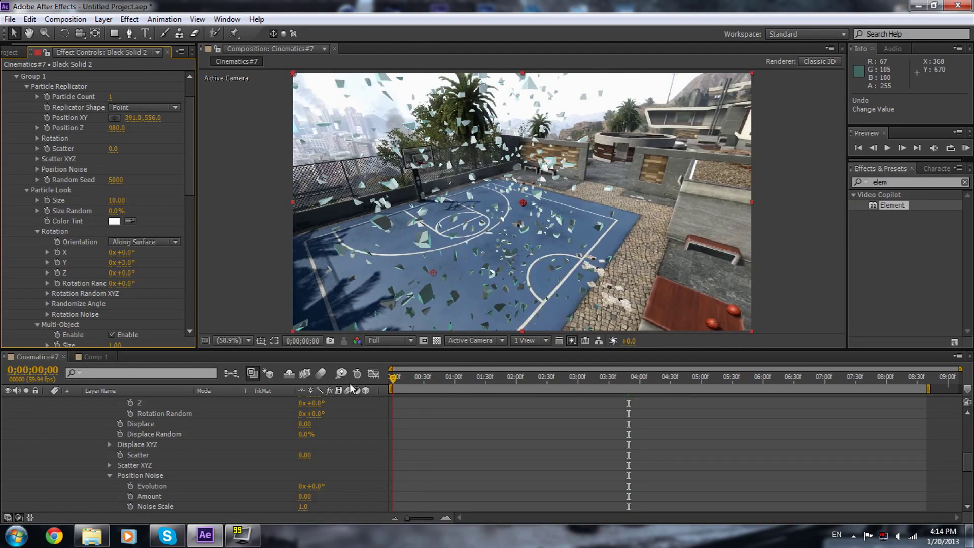
pyautogui.click(349, 383)
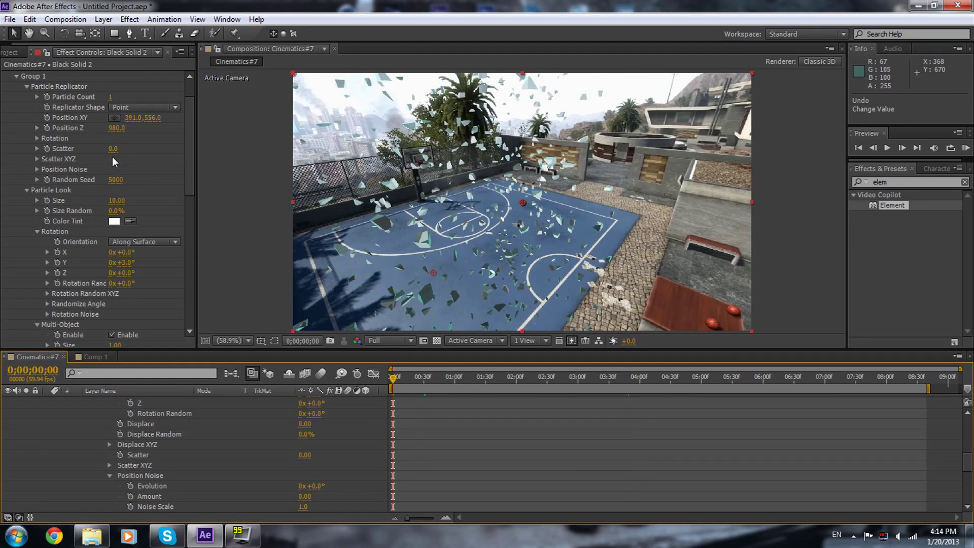
pyautogui.click(38, 138)
pyautogui.moveTo(133, 158); pyautogui.dragTo(144, 159)
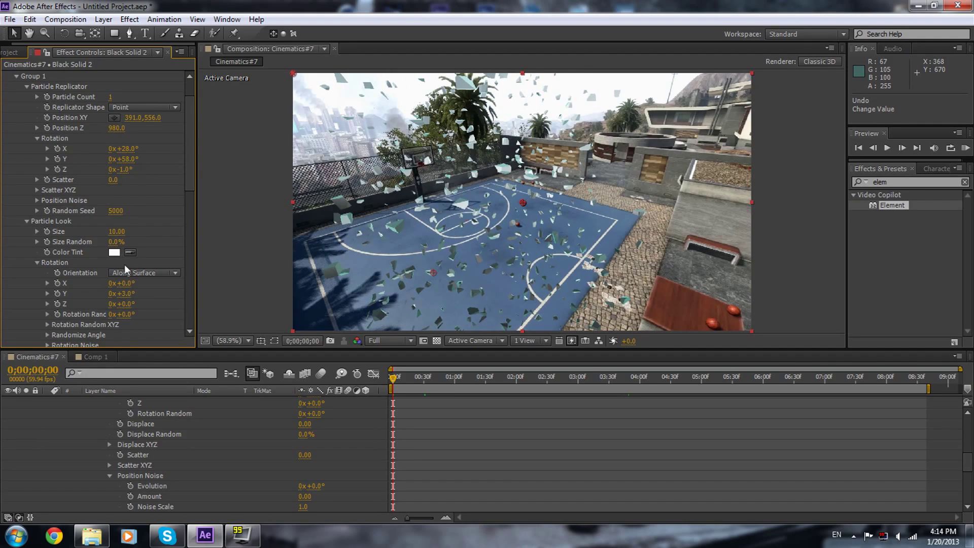
pyautogui.scroll(-5, 126, 269)
pyautogui.scroll(-1, 126, 269)
pyautogui.moveTo(121, 281); pyautogui.dragTo(230, 282)
pyautogui.hotkey('ctrl', 'z')
pyautogui.moveTo(122, 146)
pyautogui.mouseDown()
pyautogui.moveTo(177, 146)
pyautogui.moveTo(113, 146)
pyautogui.mouseUp()
# - Try a Multi-Object Displace X of 5.55 and a Particle Look rotation Y of 51°, and undo the rotation
pyautogui.scroll(-3, 135, 235)
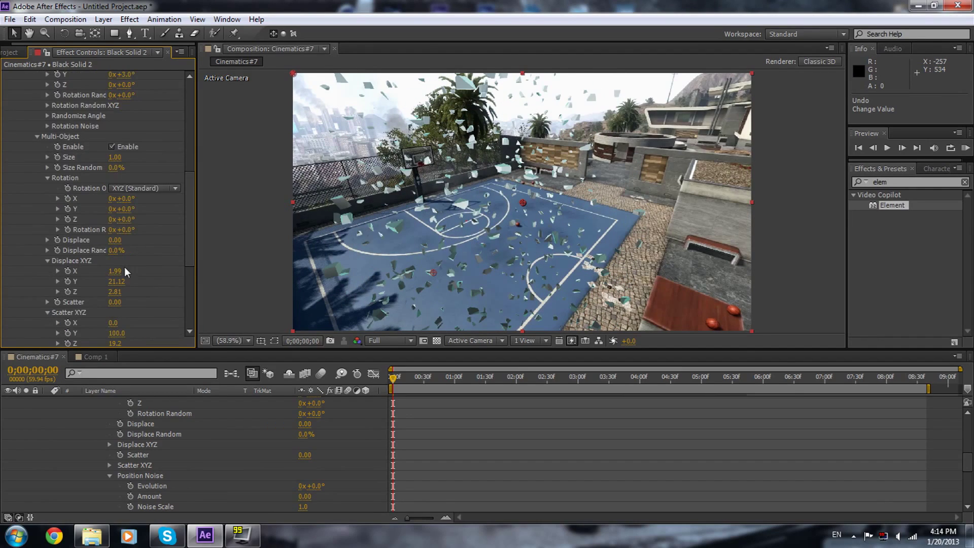
pyautogui.moveTo(114, 271); pyautogui.dragTo(329, 264)
pyautogui.scroll(5, 115, 126)
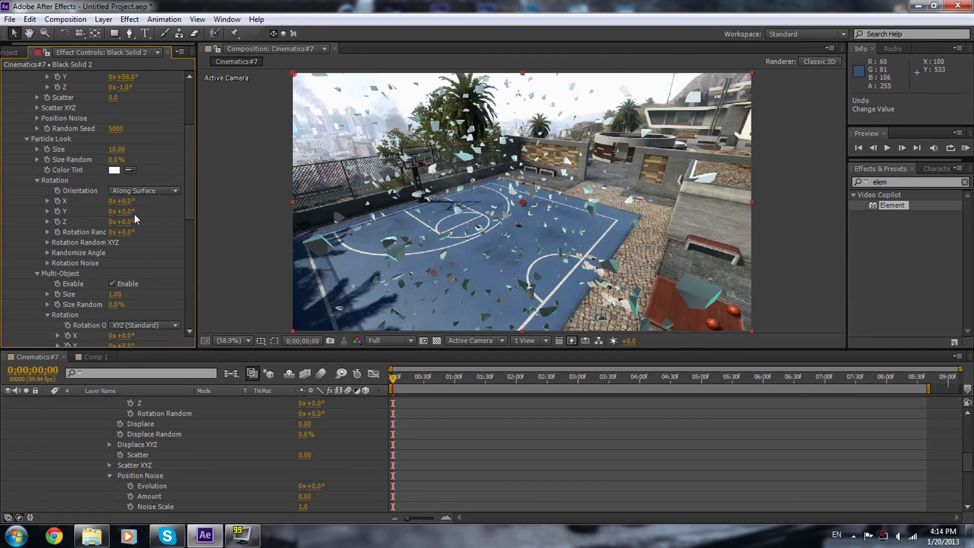
pyautogui.moveTo(121, 211); pyautogui.dragTo(142, 211)
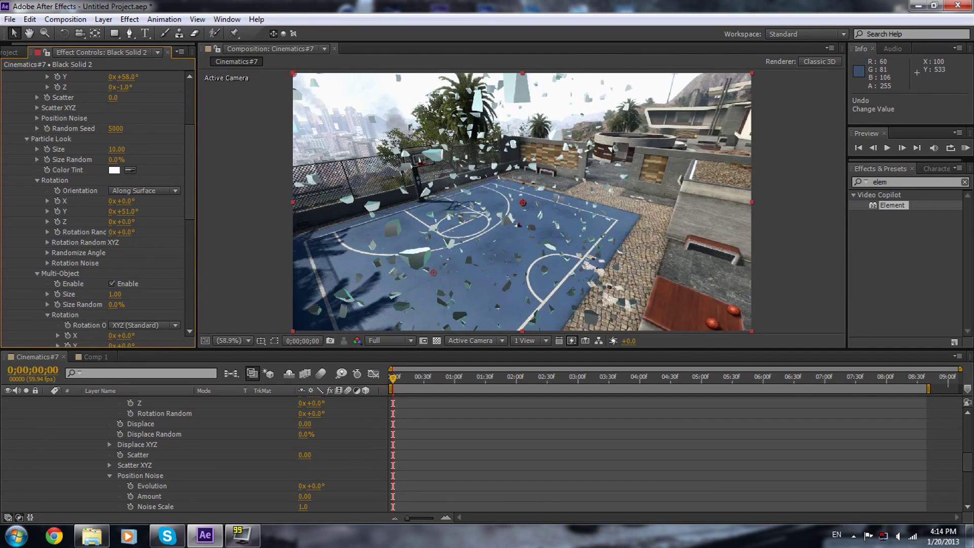
pyautogui.hotkey('ctrl', 'z')
# - Set Group 1's Multi-Object Displace X to 8.16
pyautogui.scroll(-4, 137, 233)
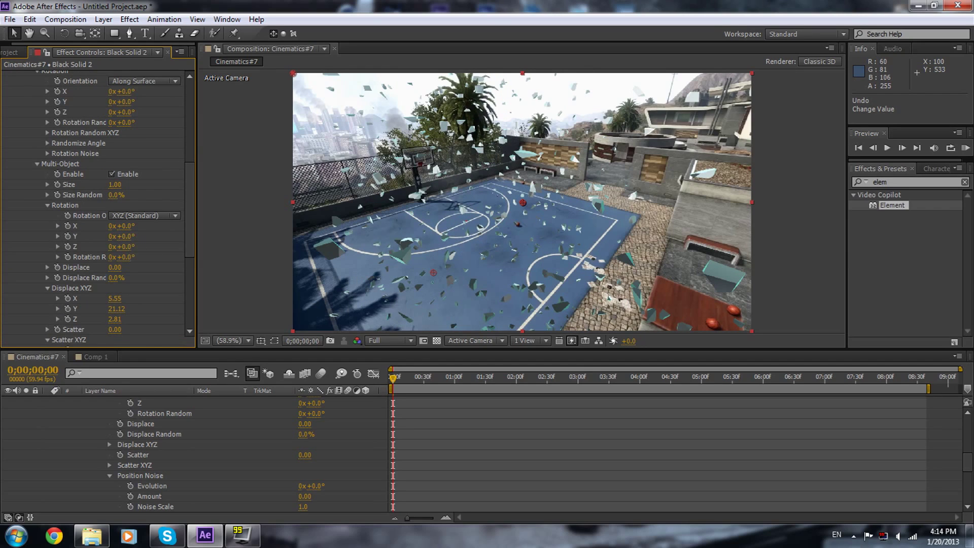
pyautogui.scroll(-2, 133, 234)
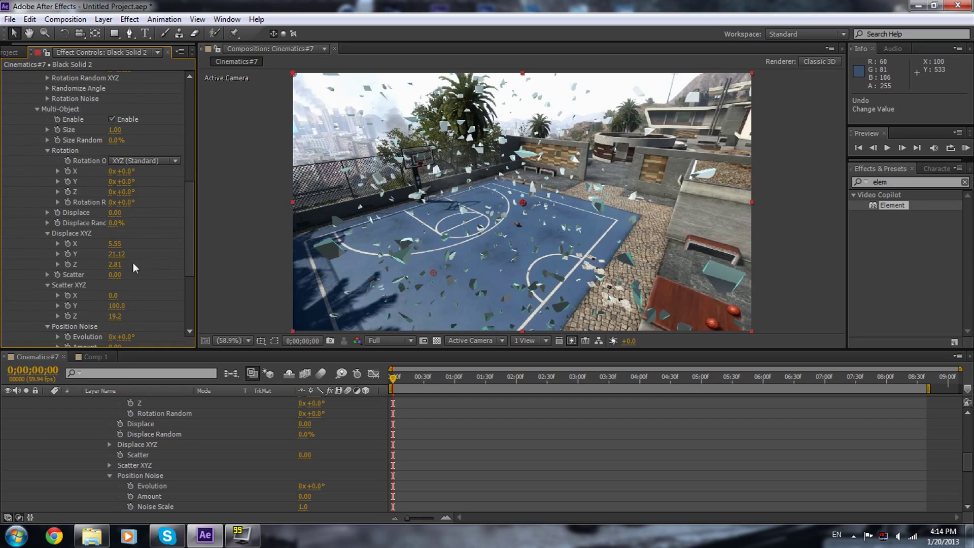
pyautogui.moveTo(115, 243); pyautogui.dragTo(247, 243)
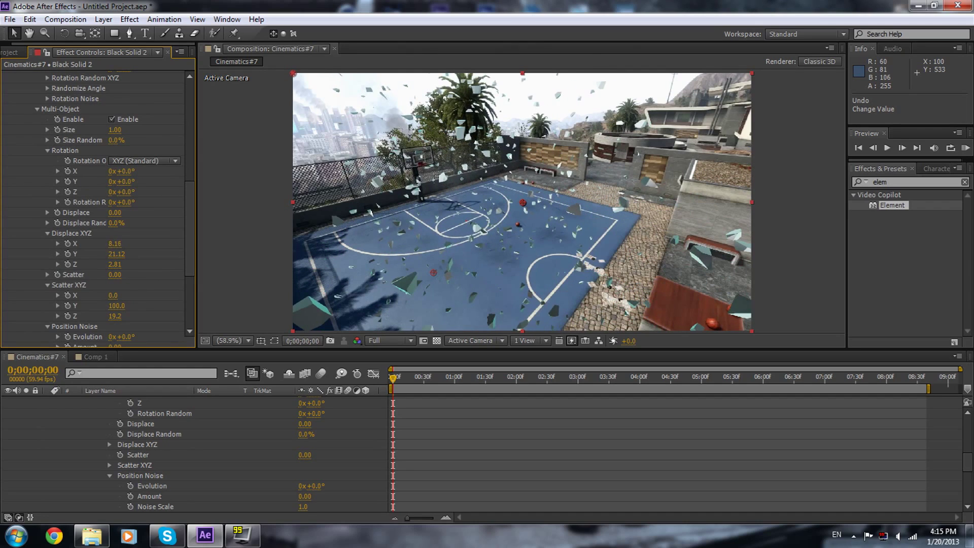
# - Set Group 1's Particle Look rotation Y to 75° and its Particle Replicator Position XY to 184, 595
pyautogui.scroll(1, 108, 166)
pyautogui.scroll(3, 109, 166)
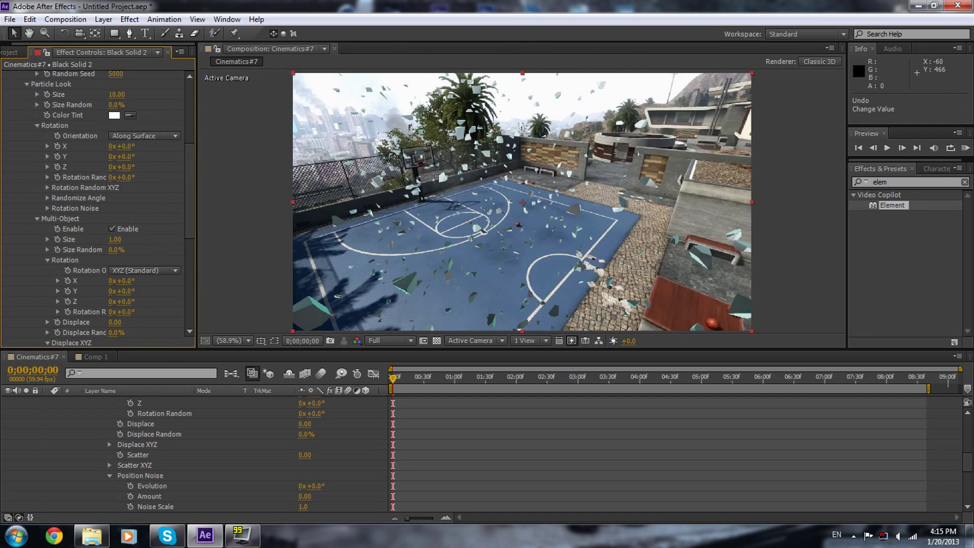
pyautogui.moveTo(121, 156)
pyautogui.mouseDown()
pyautogui.moveTo(164, 156)
pyautogui.moveTo(131, 152)
pyautogui.mouseUp()
pyautogui.scroll(6, 130, 152)
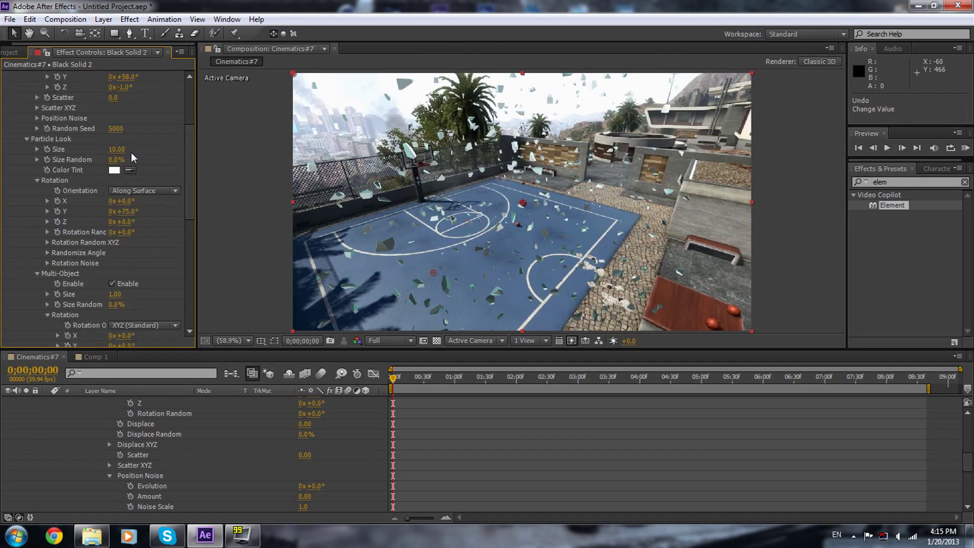
pyautogui.moveTo(129, 155); pyautogui.dragTo(172, 158)
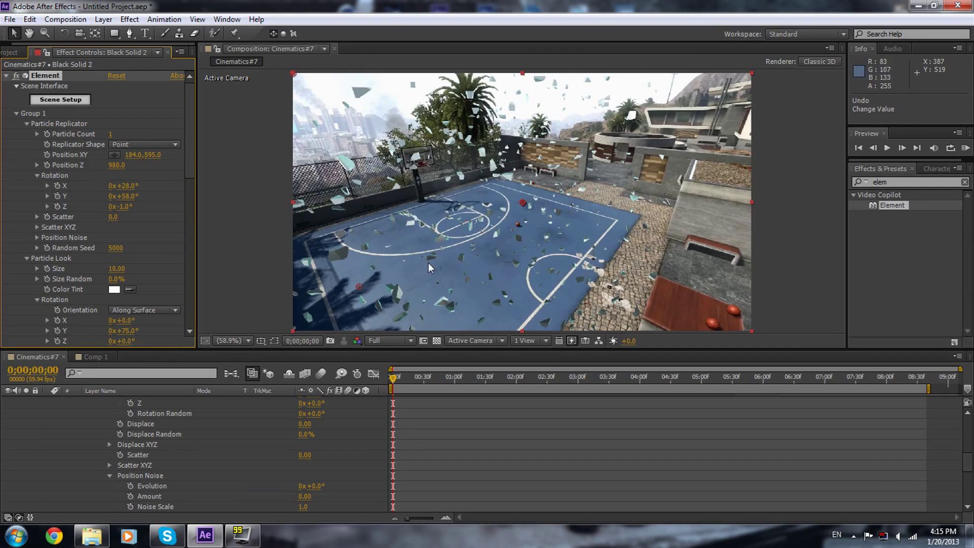
# - Set Group 1's Multi-Object Displace Z to 3.41 and scrub through the timeline to check the shards
pyautogui.scroll(-10, 132, 217)
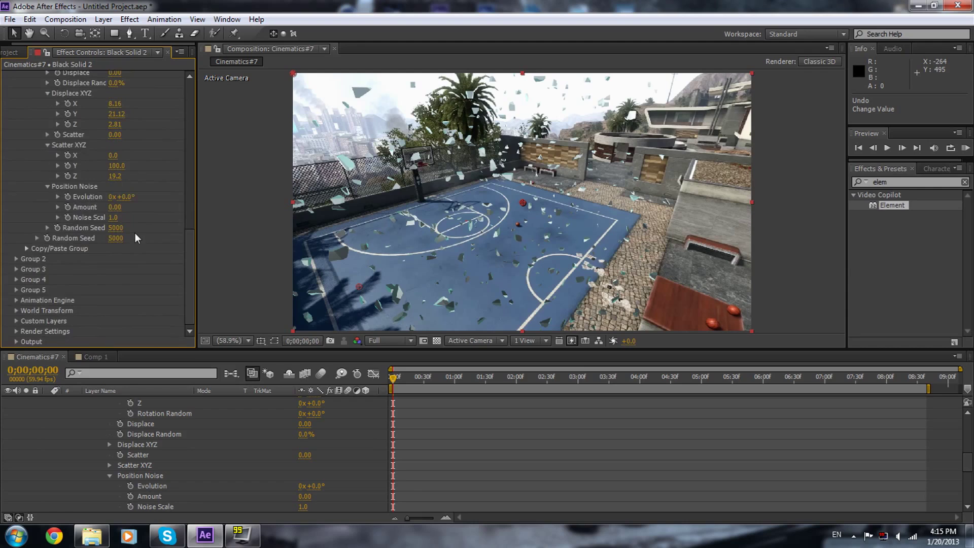
pyautogui.scroll(3, 135, 234)
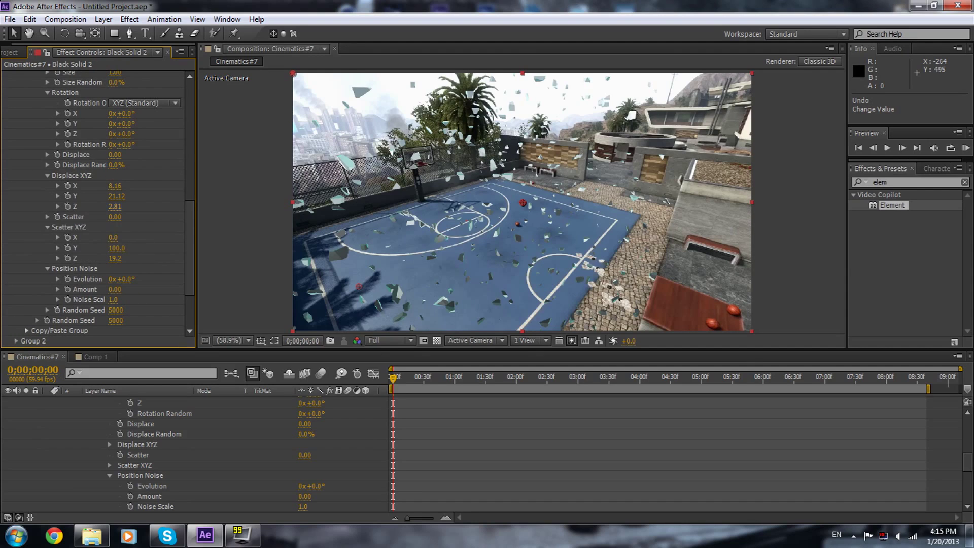
pyautogui.moveTo(115, 206); pyautogui.dragTo(123, 206)
pyautogui.moveTo(404, 382); pyautogui.dragTo(673, 391)
pyautogui.click(382, 375)
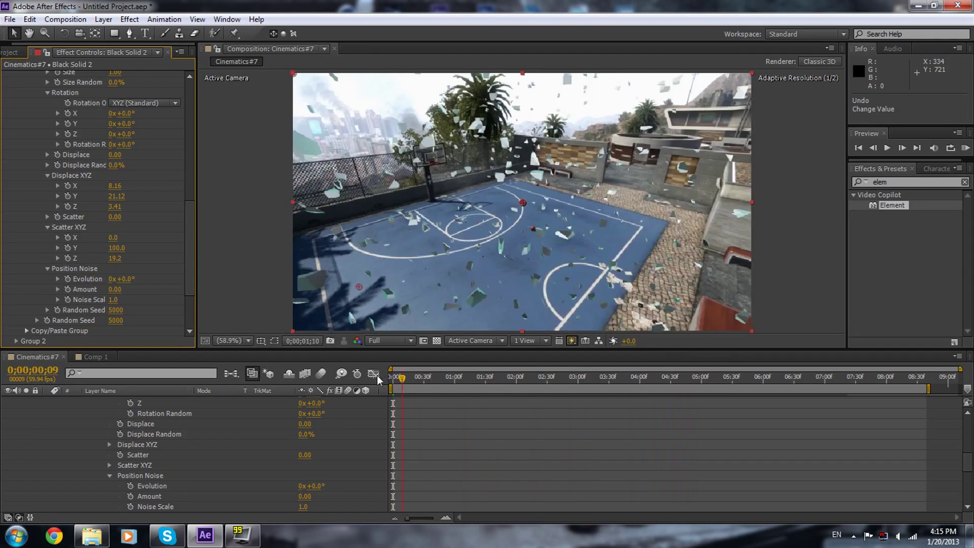
# - Set Group 1's Particle Replicator Position XY to 18, 570 and preview the opening frames
pyautogui.scroll(6, 131, 167)
pyautogui.scroll(5, 137, 147)
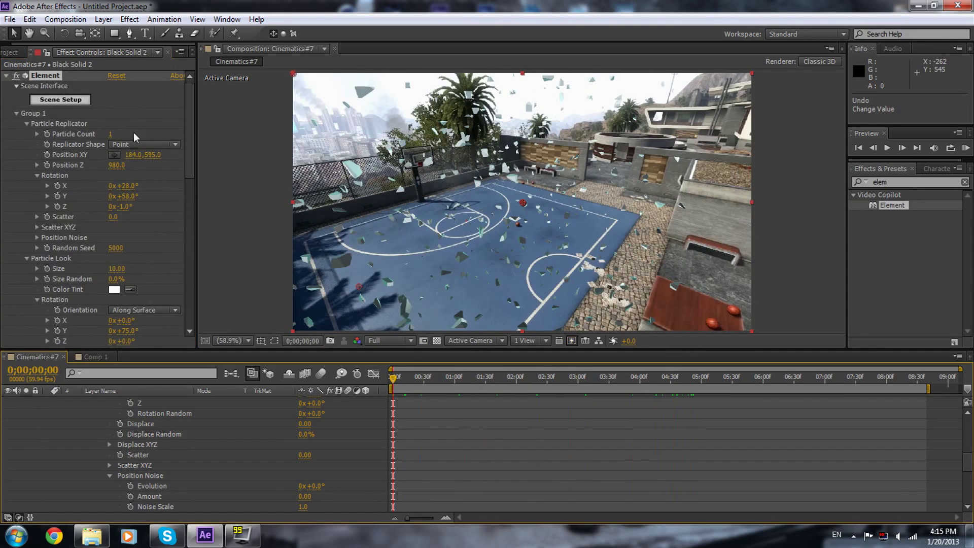
pyautogui.moveTo(133, 154); pyautogui.dragTo(24, 165)
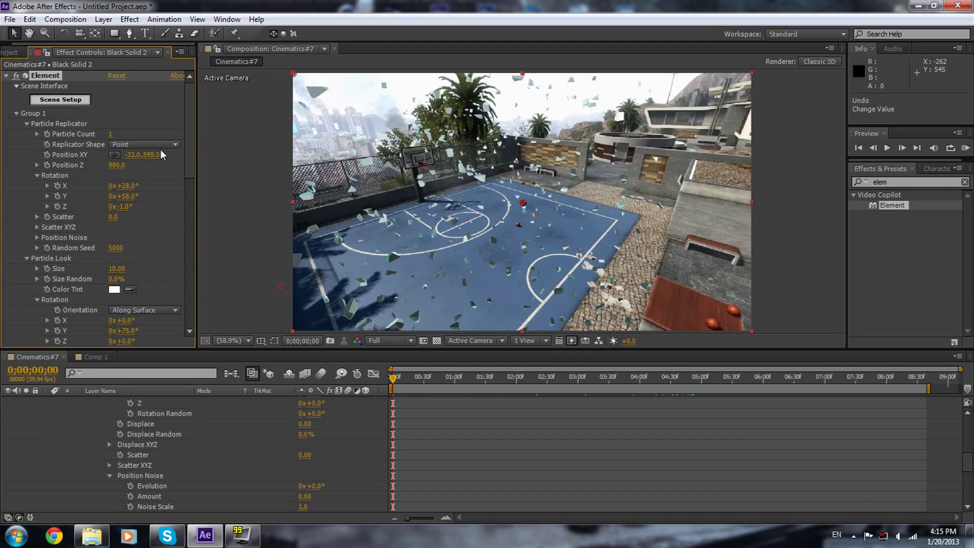
pyautogui.moveTo(151, 155)
pyautogui.mouseDown()
pyautogui.moveTo(112, 155)
pyautogui.moveTo(226, 155)
pyautogui.moveTo(114, 154)
pyautogui.moveTo(159, 155)
pyautogui.mouseUp()
pyautogui.moveTo(399, 379); pyautogui.dragTo(371, 381)
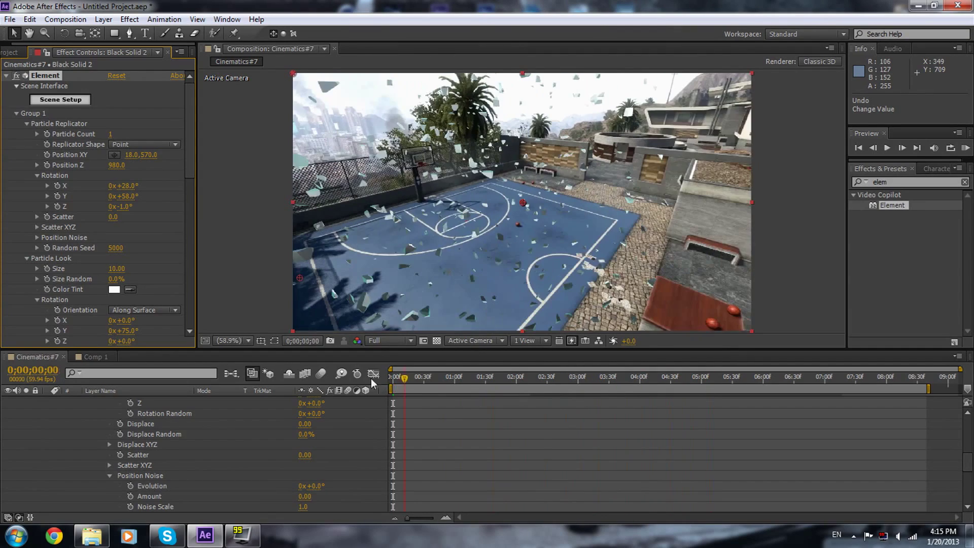
# - Try a Particle Look Size of 20 for Group 1 and settle on 11
pyautogui.scroll(10, 210, 416)
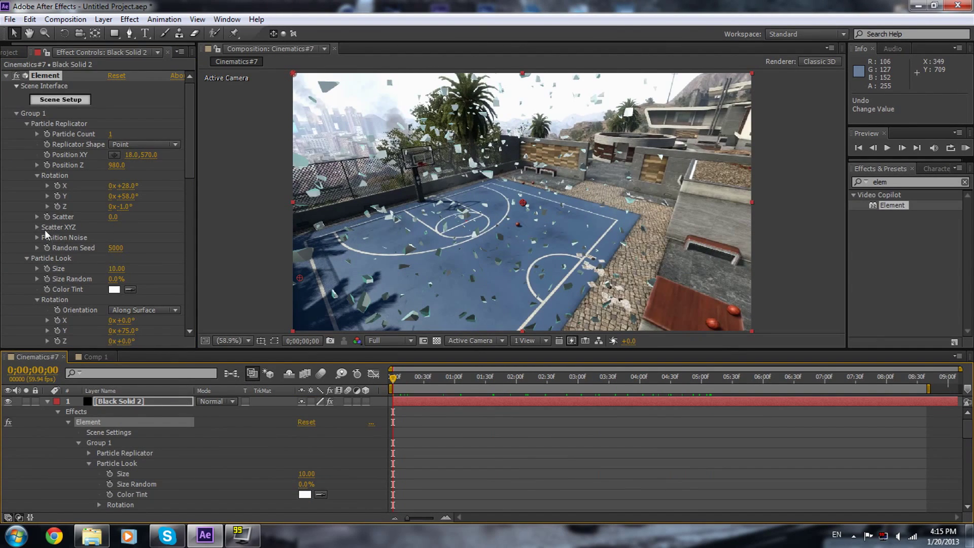
pyautogui.click(116, 268)
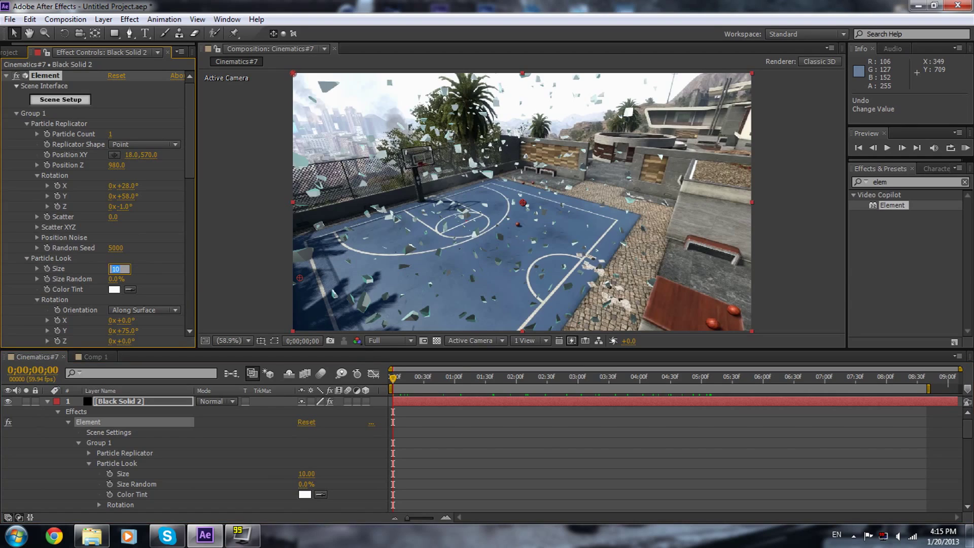
pyautogui.write('20')
pyautogui.press('Return')
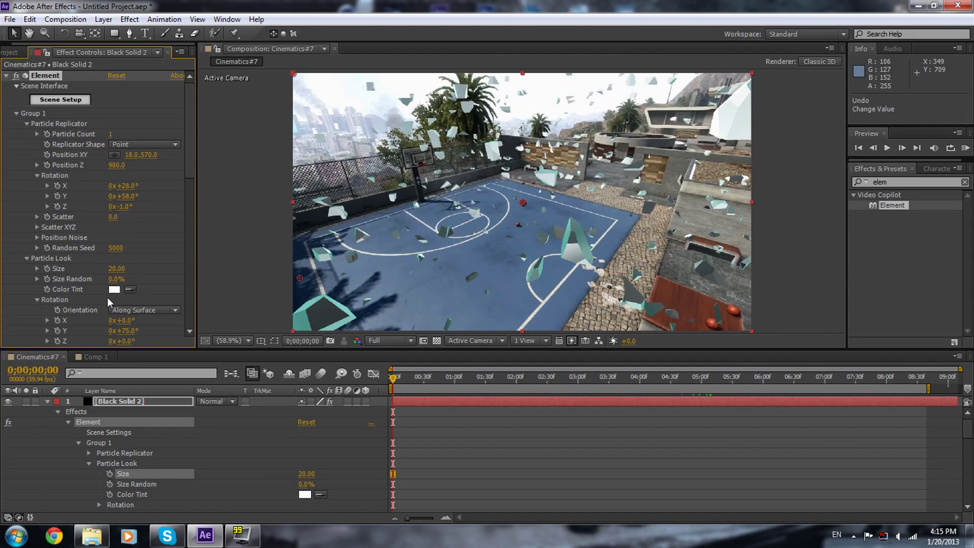
pyautogui.click(116, 268)
pyautogui.write('11')
pyautogui.press('Return')
# - Look through Group 1's Particle Look and Multi-Object settings for the rotation controls
pyautogui.scroll(-15, 150, 320)
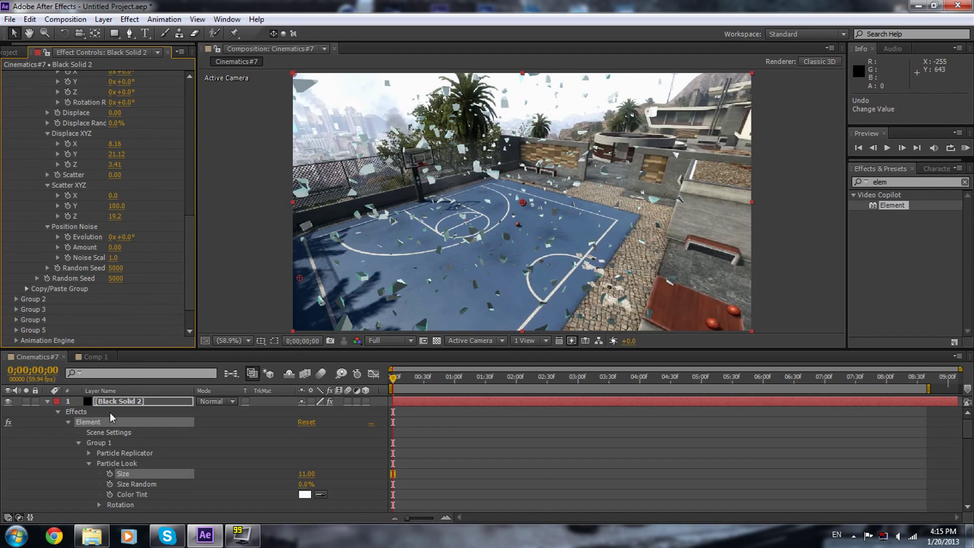
pyautogui.scroll(5, 27, 309)
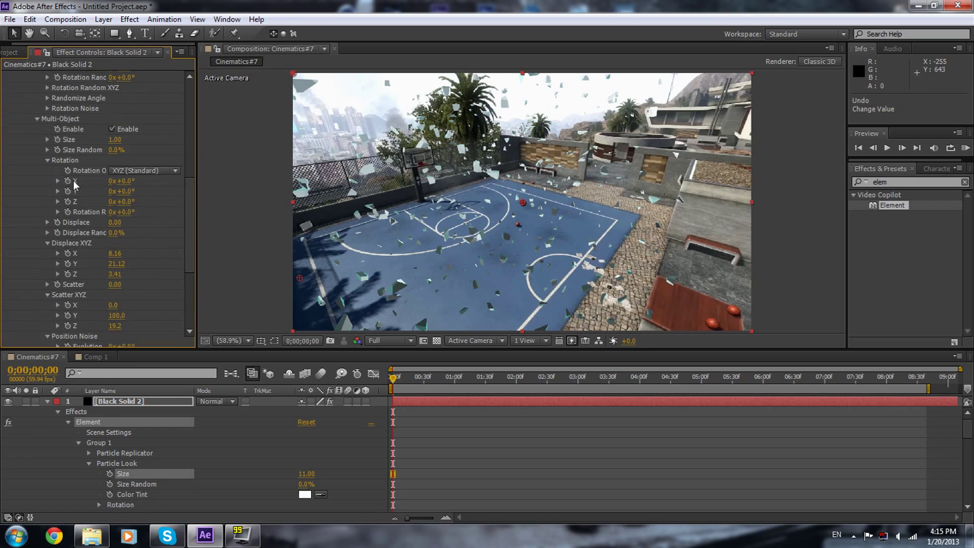
pyautogui.scroll(3, 60, 162)
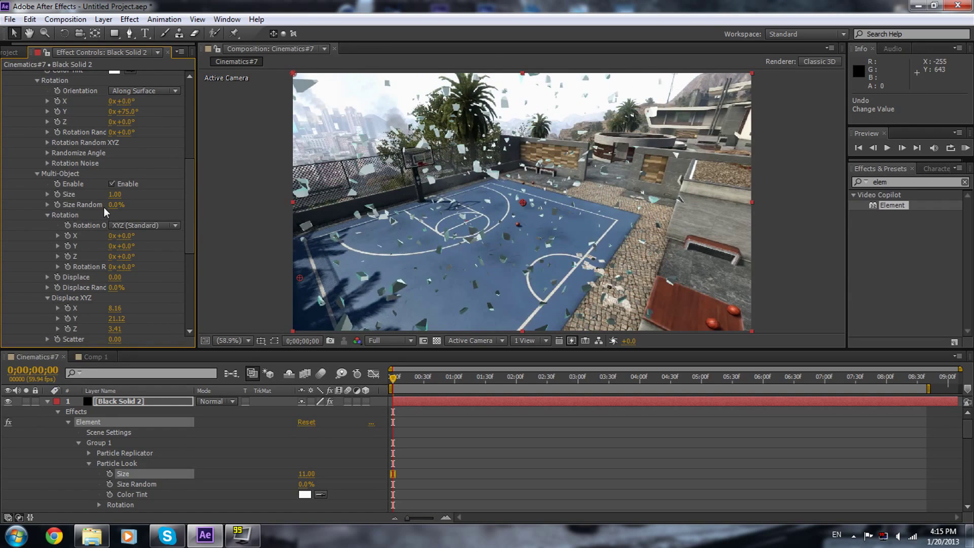
pyautogui.scroll(3, 103, 207)
pyautogui.click(37, 135)
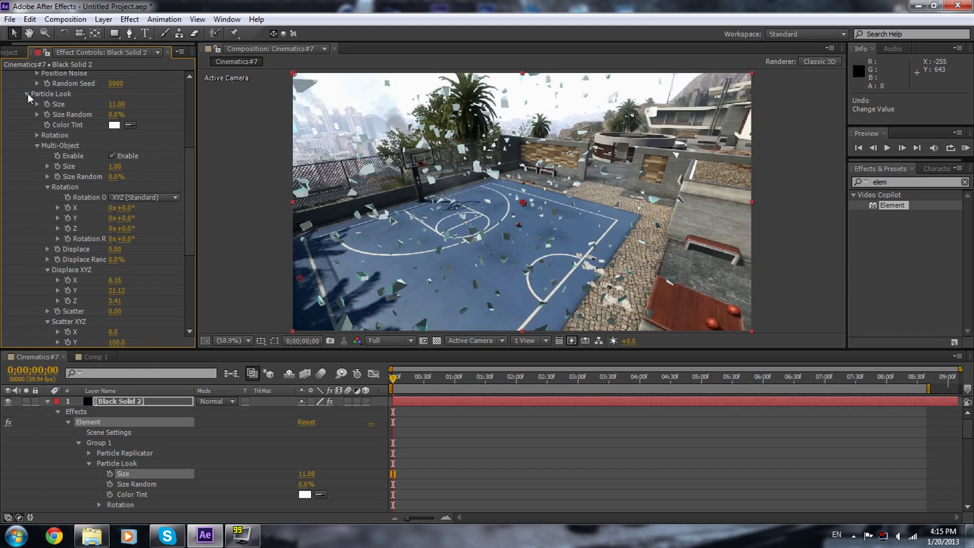
pyautogui.click(37, 135)
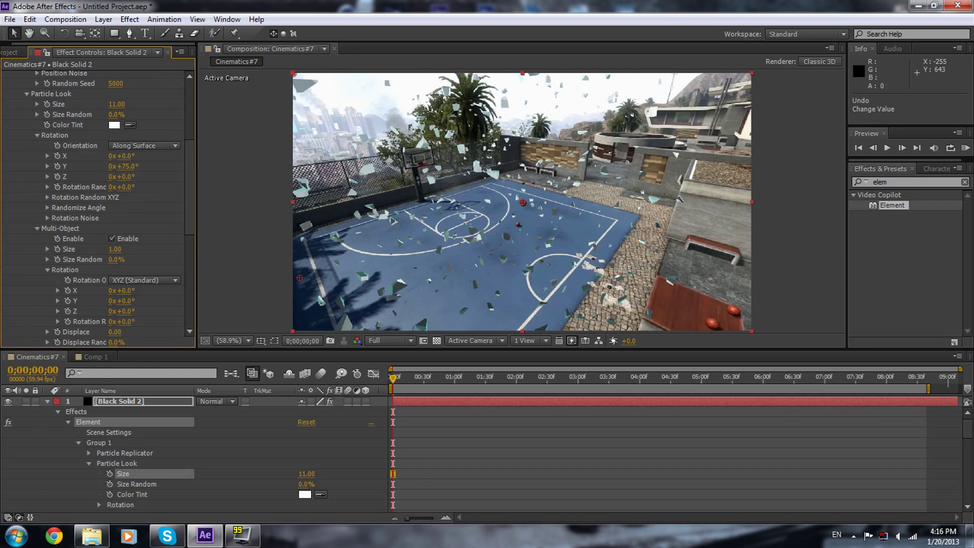
pyautogui.hotkey('ctrl', 'z')
pyautogui.hotkey('ctrl', 'z')
pyautogui.hotkey('ctrl', 'z')
pyautogui.scroll(-6, 116, 218)
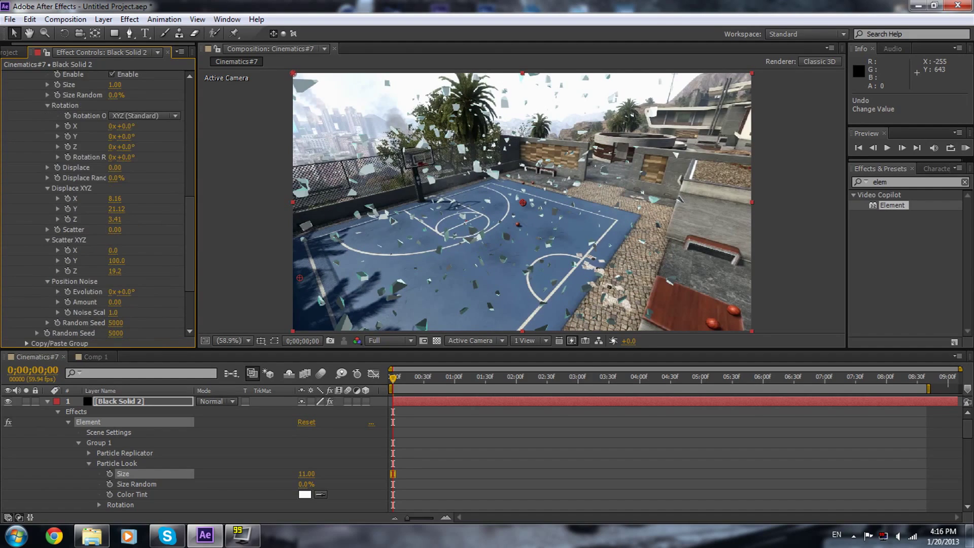
pyautogui.scroll(7, 110, 242)
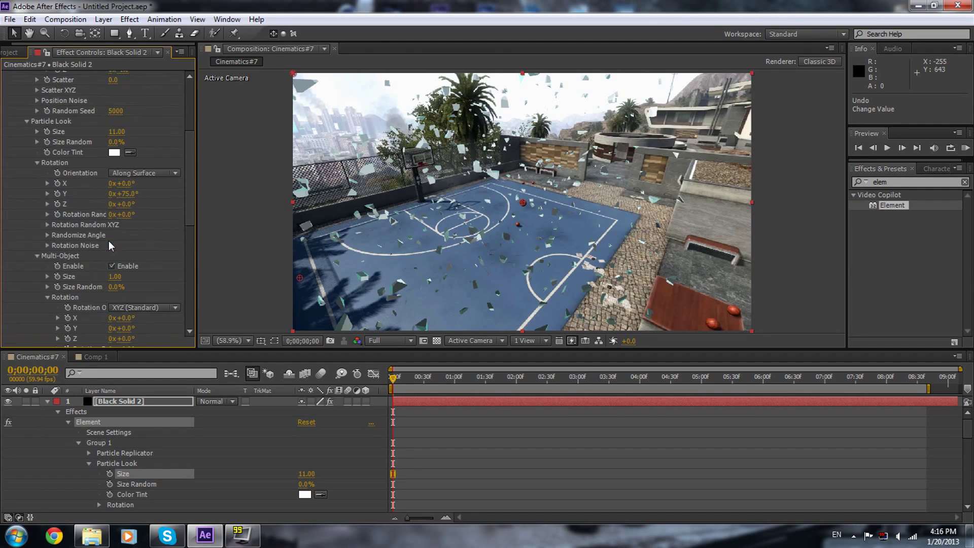
pyautogui.scroll(5, 97, 208)
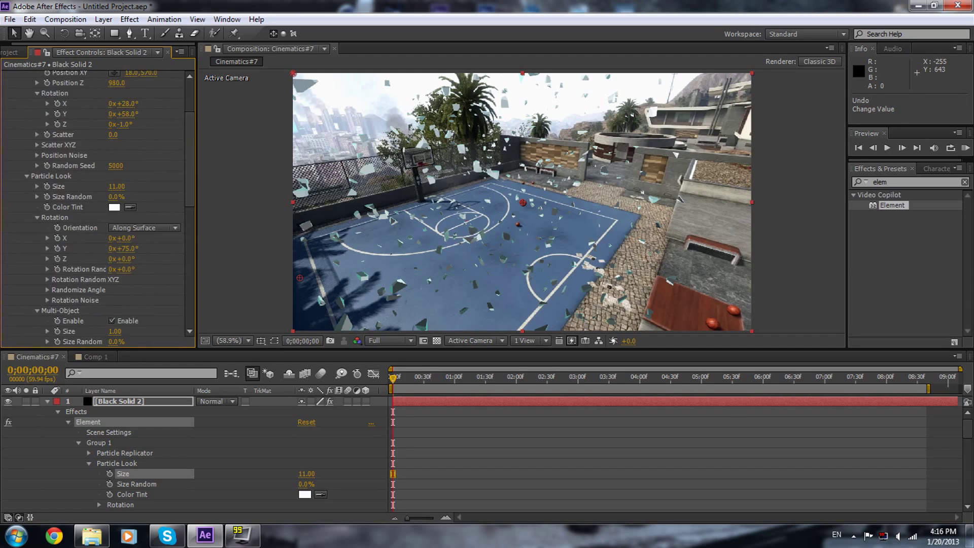
# - Try a Particle Look rotation X of 56° and a Multi-Object rotation X of 39° on Group 1, undoing each
pyautogui.moveTo(136, 184); pyautogui.dragTo(163, 190)
pyautogui.hotkey('ctrl', 'z')
pyautogui.scroll(-3, 156, 194)
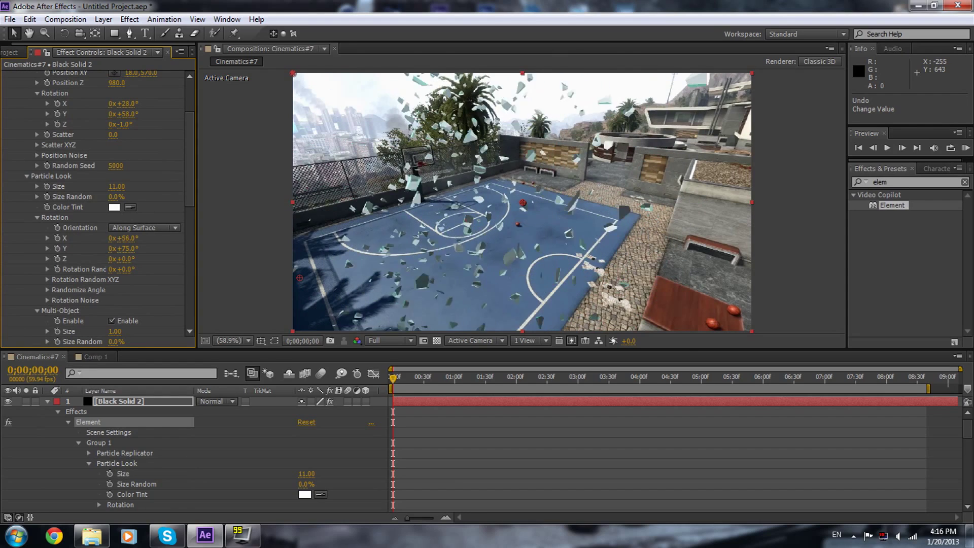
pyautogui.scroll(-4, 145, 253)
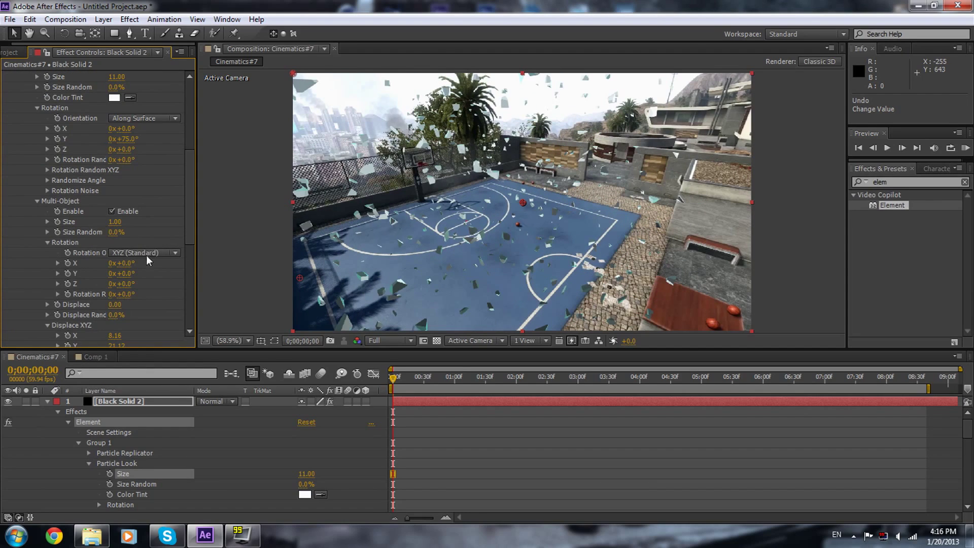
pyautogui.moveTo(124, 263); pyautogui.dragTo(135, 273)
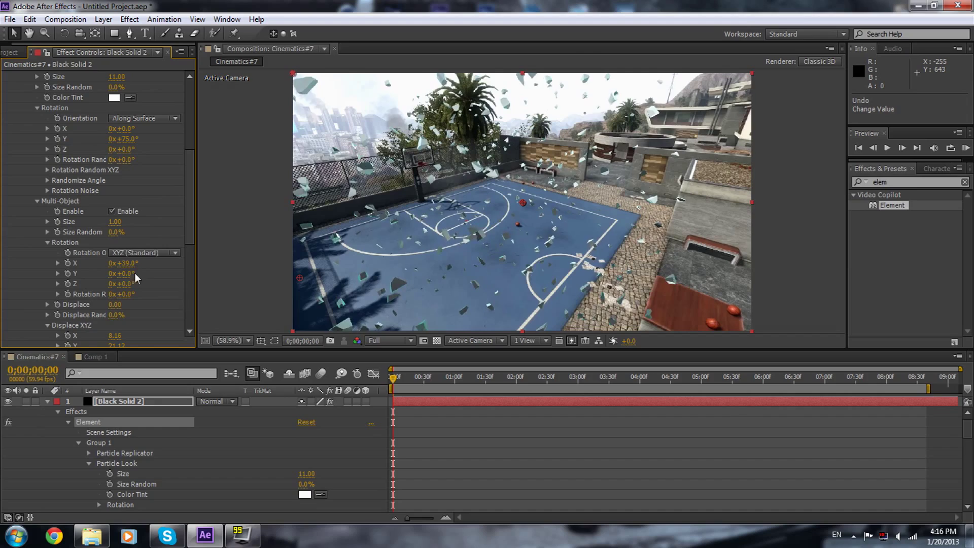
pyautogui.hotkey('ctrl', 'z')
# - Keyframe Group 1's Multi-Object rotation from 0° on all axes at the first frame to X 218°, Y -100°, Z 180° at 0;00;08;39
pyautogui.click(67, 263)
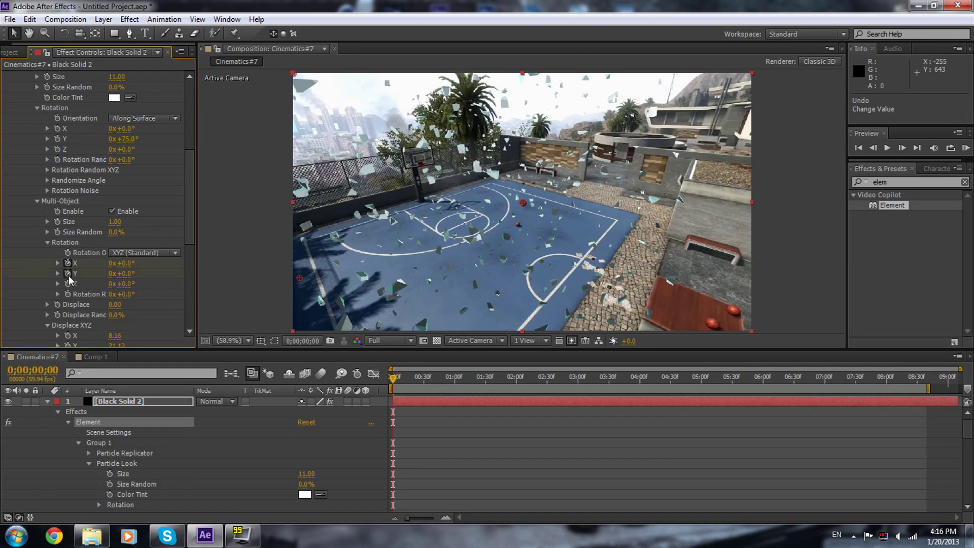
pyautogui.moveTo(659, 388)
pyautogui.mouseDown()
pyautogui.moveTo(668, 388)
pyautogui.moveTo(659, 389)
pyautogui.mouseUp()
pyautogui.moveTo(781, 378); pyautogui.dragTo(926, 381)
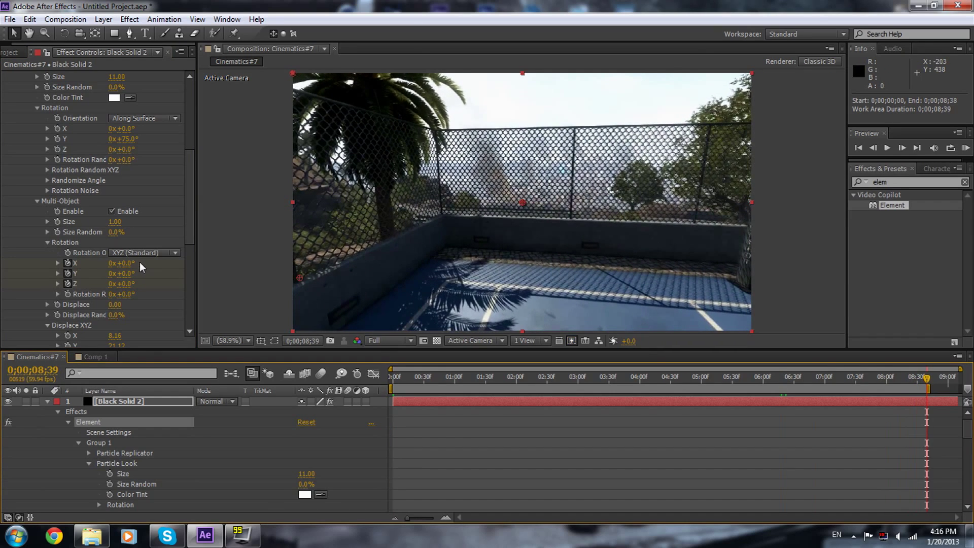
pyautogui.moveTo(124, 262); pyautogui.dragTo(200, 262)
pyautogui.click(148, 284)
pyautogui.click(124, 284)
pyautogui.write('1')
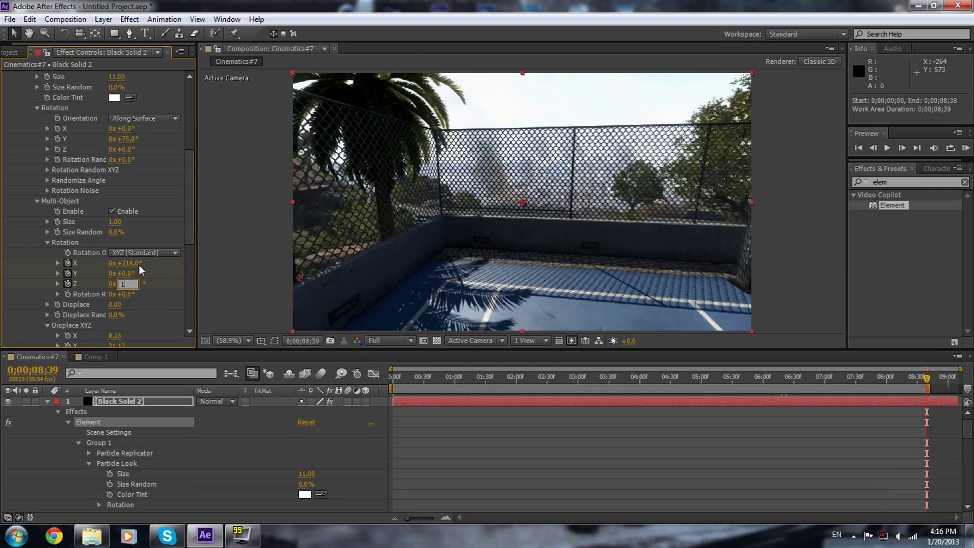
pyautogui.write('80')
pyautogui.click(126, 274)
pyautogui.write('-100')
pyautogui.press('Return')
# - Scrub through the shard animation and set Group 1's Particle Replicator Position XY to -235, 570 and Position Z to 950
pyautogui.click(425, 377)
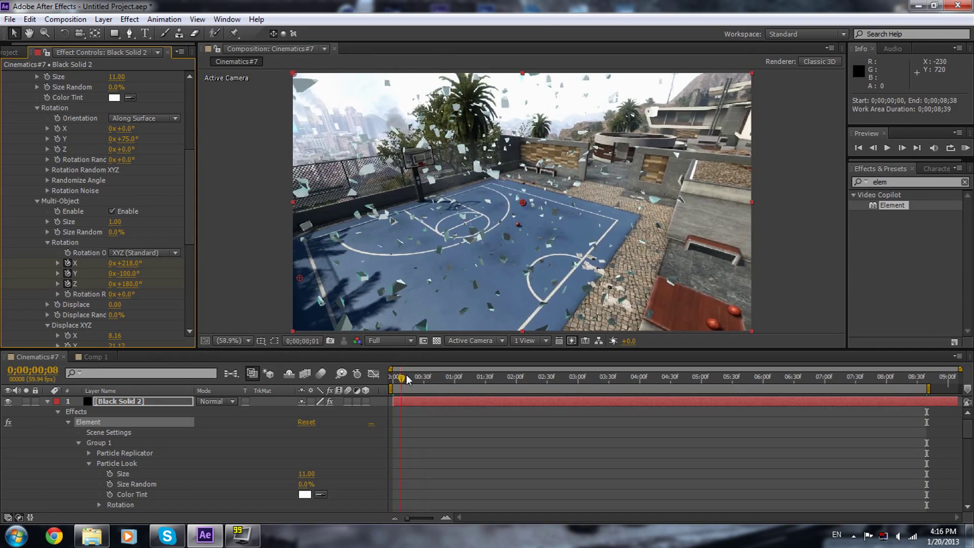
pyautogui.moveTo(425, 378); pyautogui.dragTo(711, 404)
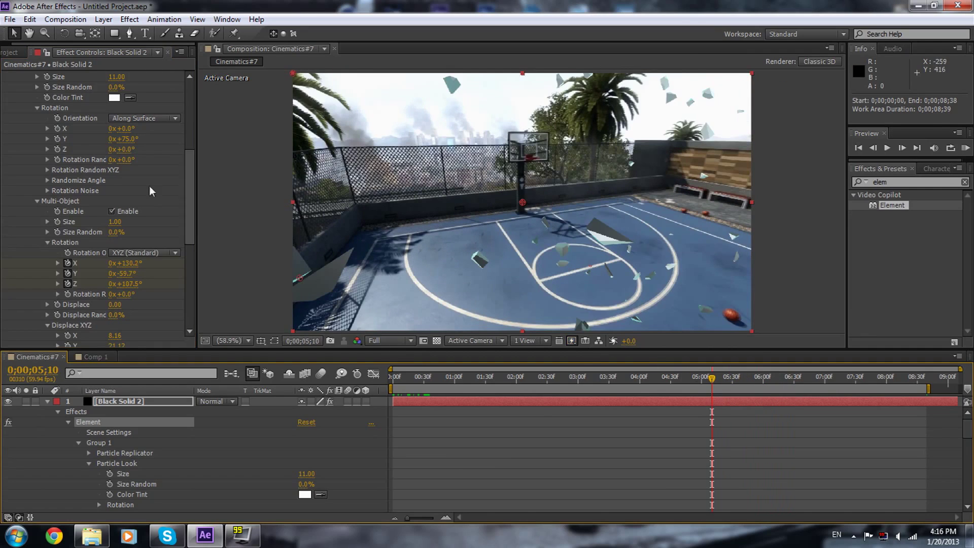
pyautogui.scroll(4, 144, 138)
pyautogui.scroll(4, 143, 138)
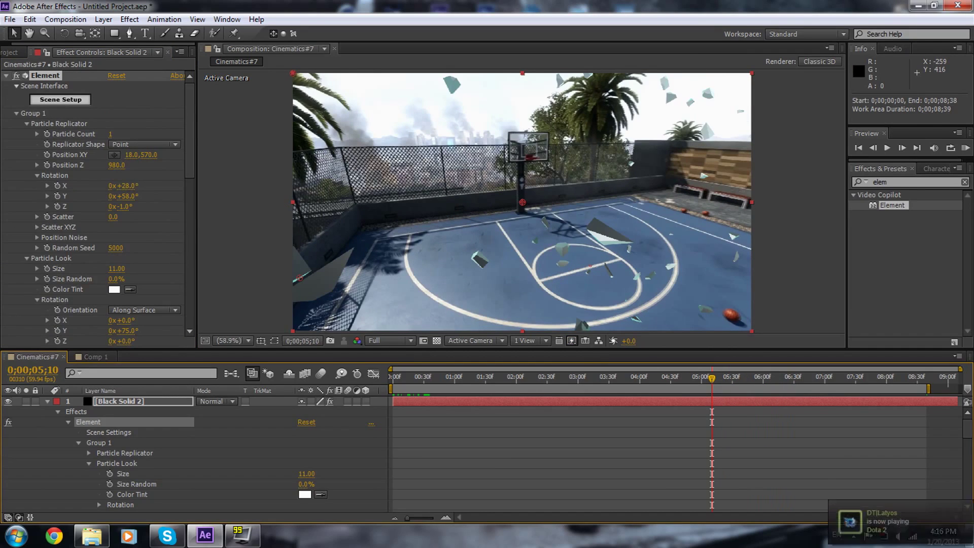
pyautogui.moveTo(116, 165); pyautogui.dragTo(3, 154)
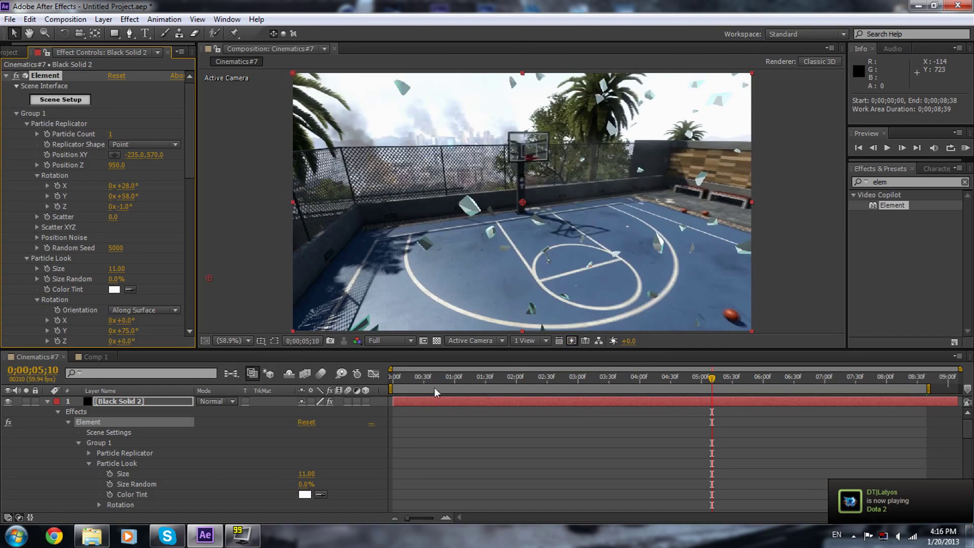
pyautogui.moveTo(431, 379); pyautogui.dragTo(345, 379)
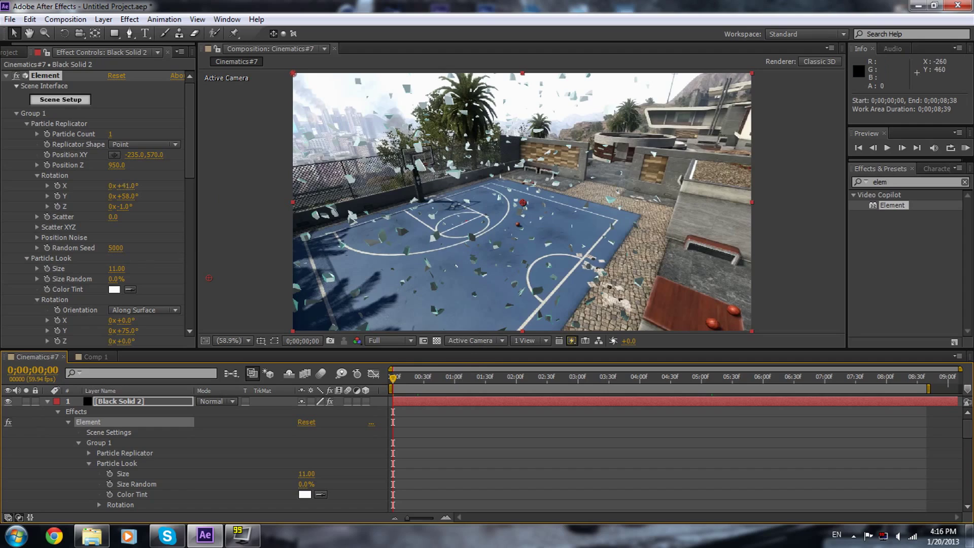
# - Try different Particle Replicator rotation X and Y angles for Group 1 at the first frame, undoing each
pyautogui.moveTo(125, 186); pyautogui.dragTo(330, 185)
pyautogui.hotkey('ctrl', 'z')
pyautogui.moveTo(129, 196); pyautogui.dragTo(436, 195)
pyautogui.hotkey('ctrl', 'z')
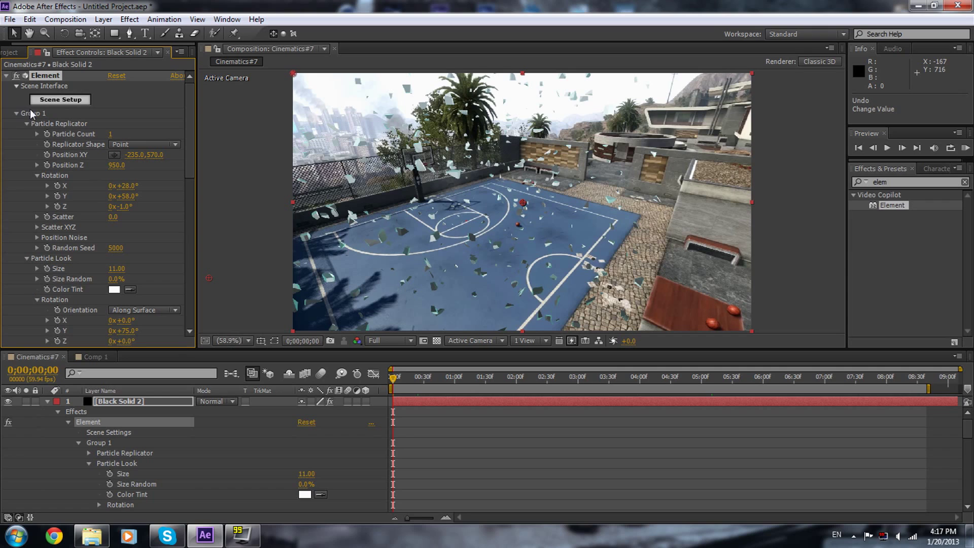
# - Collapse the Black Solid 2 layer and duplicate the Cinematics#7.mp4 layer, keeping only one copy
pyautogui.scroll(-10, 81, 267)
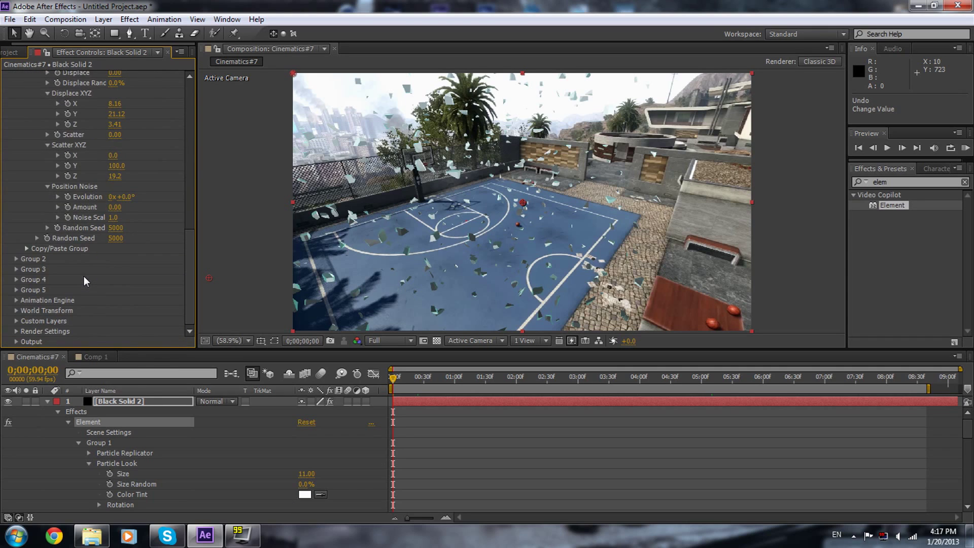
pyautogui.click(48, 401)
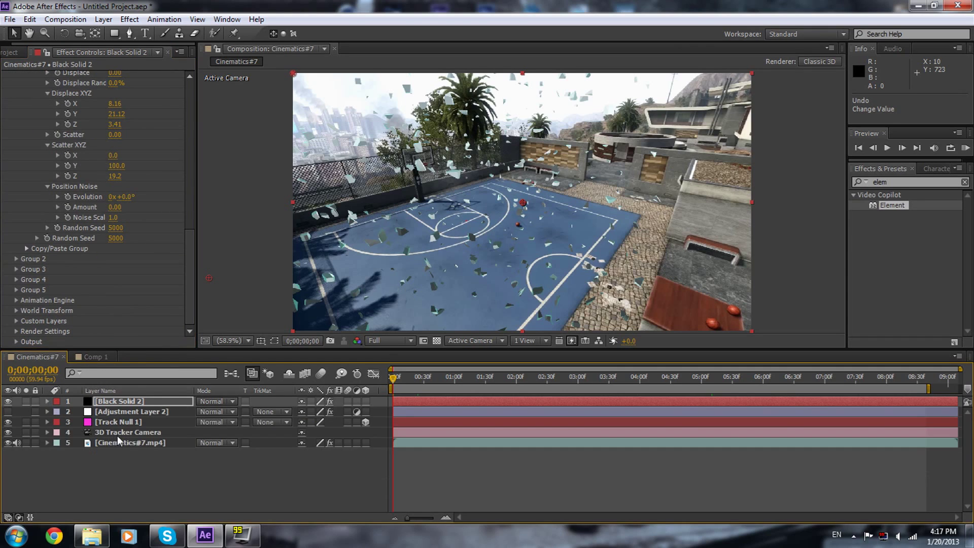
pyautogui.click(123, 441)
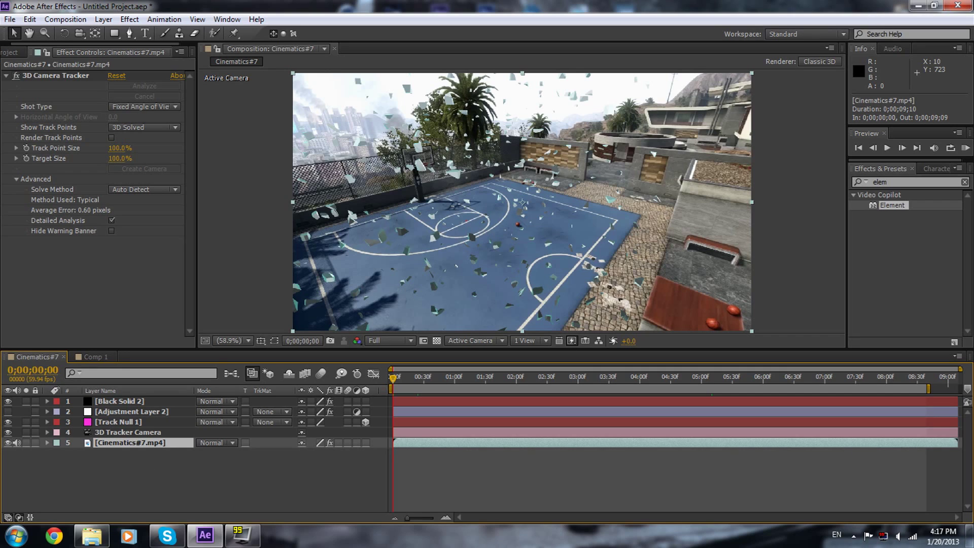
pyautogui.hotkey('ctrl', 'd')
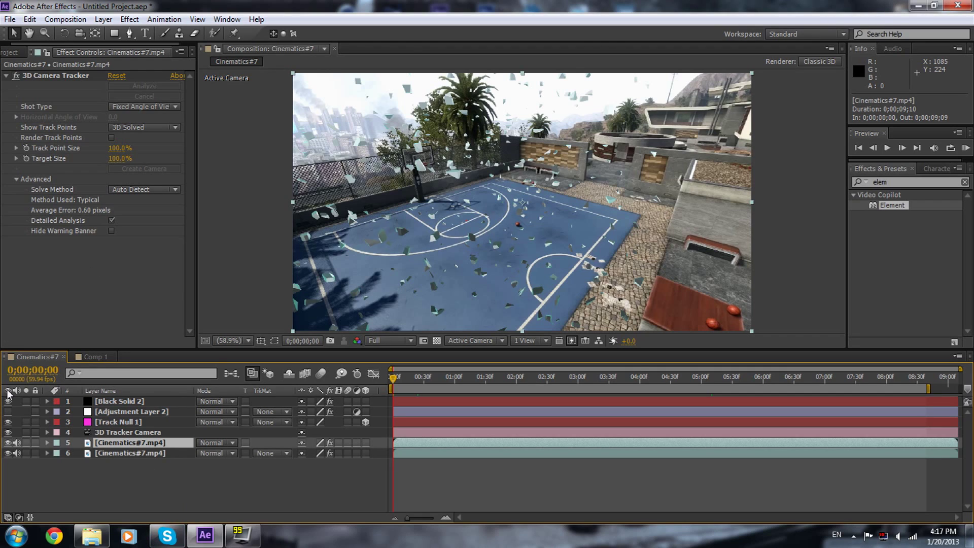
pyautogui.hotkey('ctrl', 'd')
pyautogui.click(139, 441)
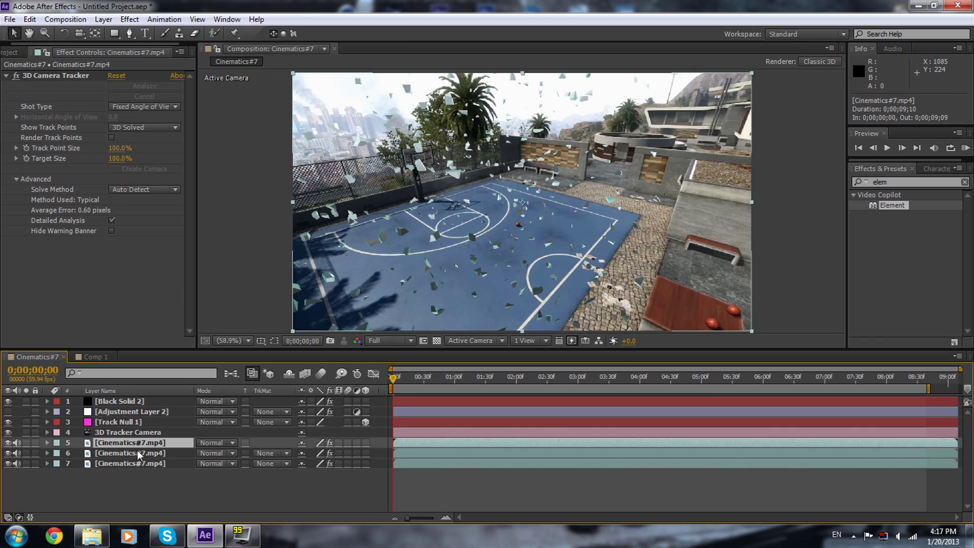
pyautogui.press('Delete')
# - Remove the 3D Camera Tracker effect from the upper Cinematics#7.mp4 layer and freeze that layer at the first frame
pyautogui.click(138, 442)
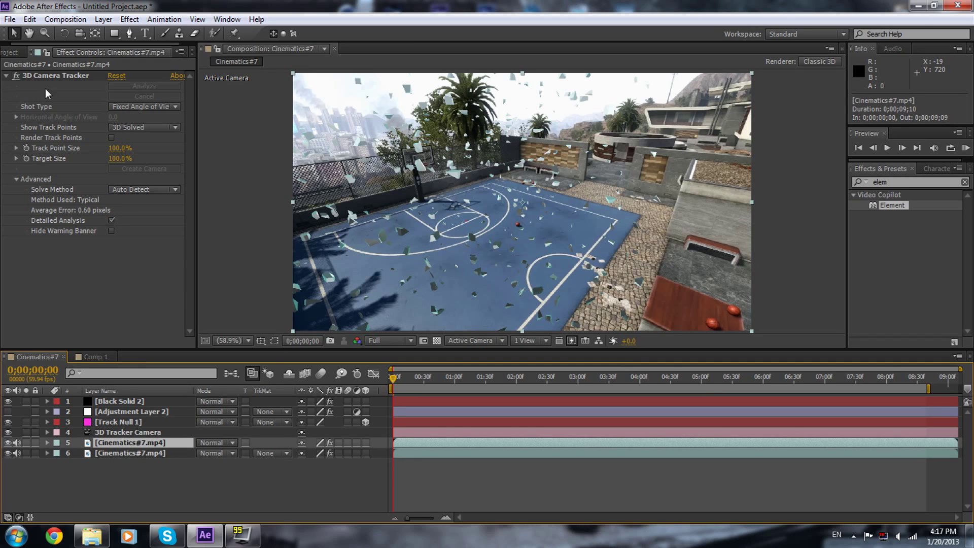
pyautogui.click(71, 82)
pyautogui.press('Delete')
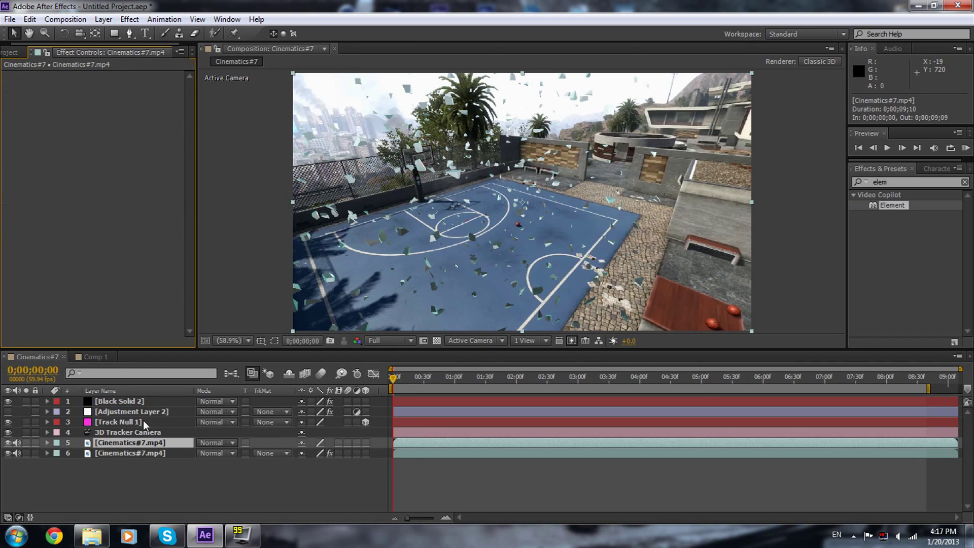
pyautogui.rightClick(141, 442)
pyautogui.moveTo(203, 143)
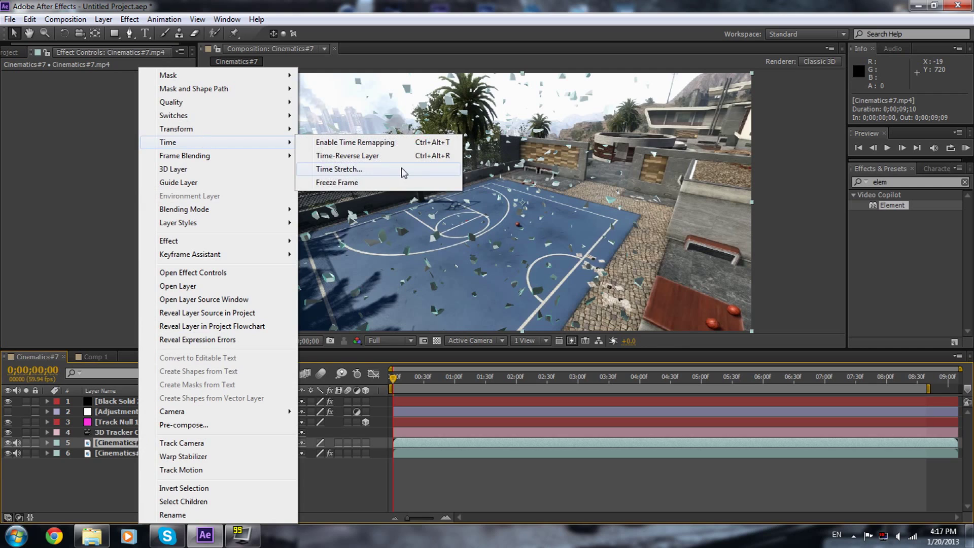
pyautogui.click(357, 183)
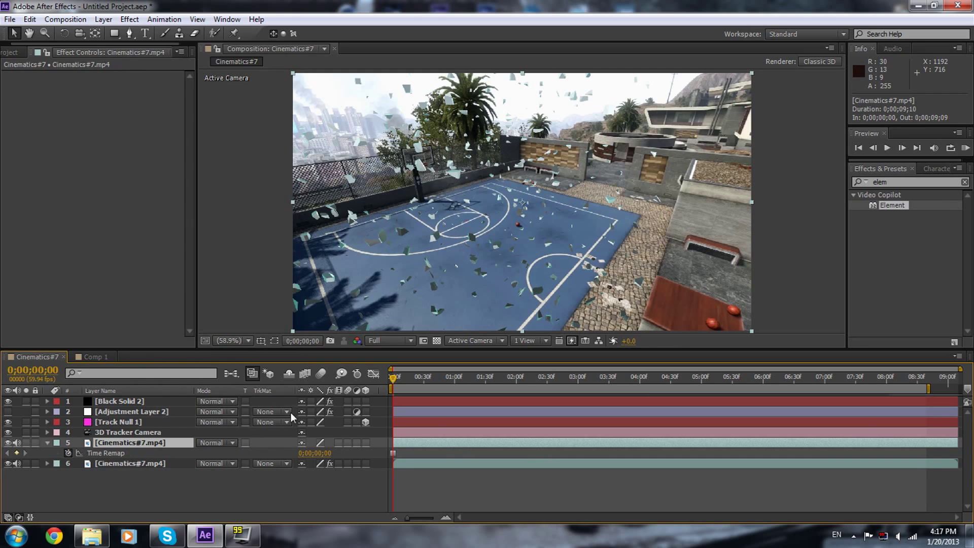
# - Rename the freeze-frame layer "frozen" and move it beneath the Cinematics#7.mp4 layer
pyautogui.press('Return')
pyautogui.write('frozen')
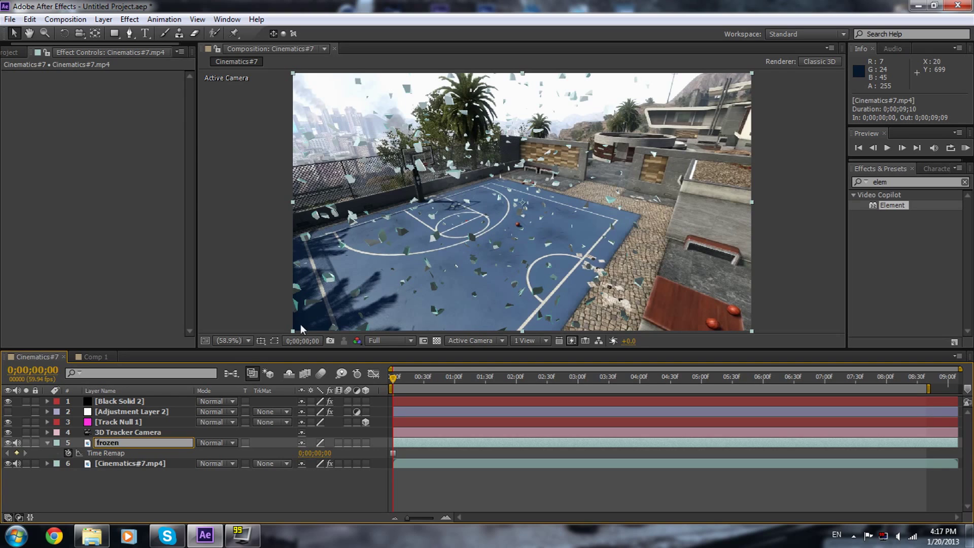
pyautogui.press('Return')
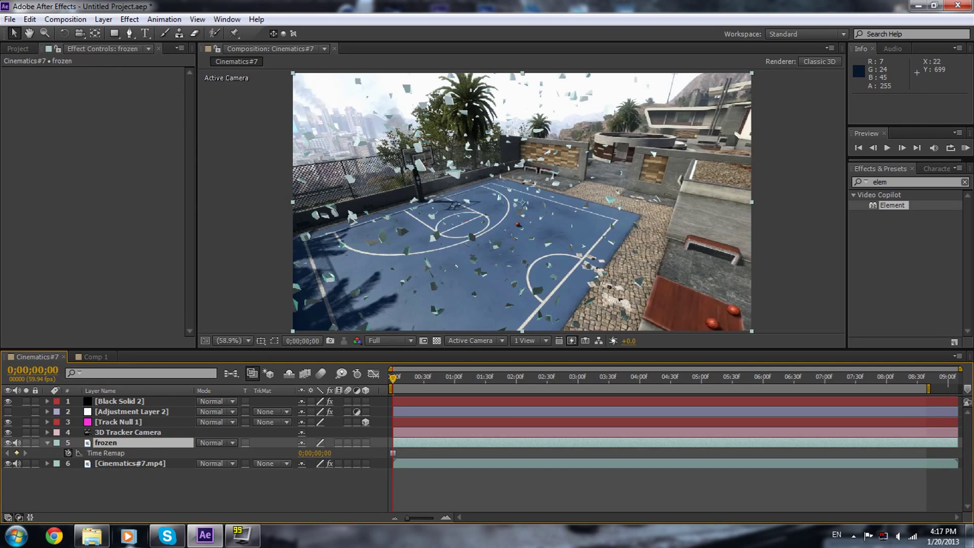
pyautogui.moveTo(147, 448); pyautogui.dragTo(141, 476)
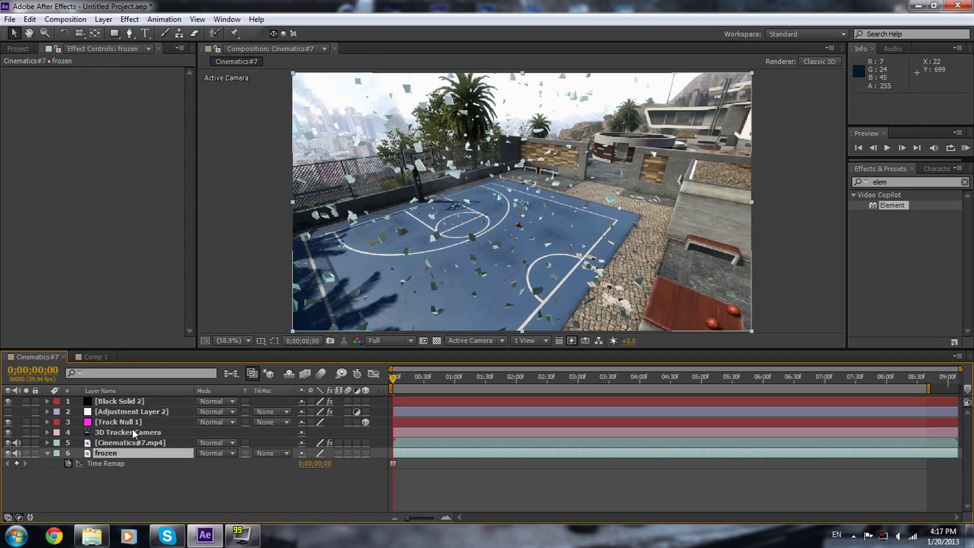
# - Assign the frozen layer as Layer 1 of Element's Custom Texture Maps on Black Solid 2
pyautogui.click(141, 399)
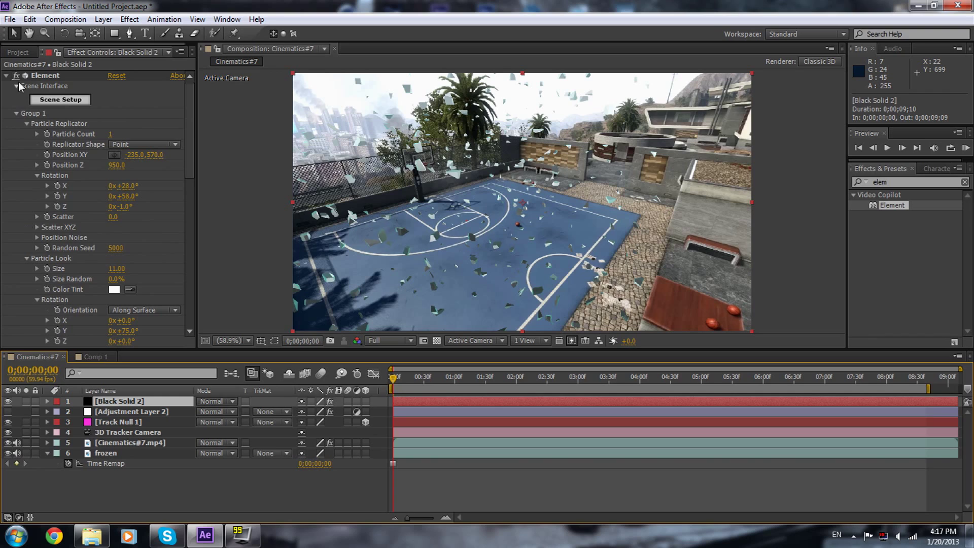
pyautogui.click(16, 112)
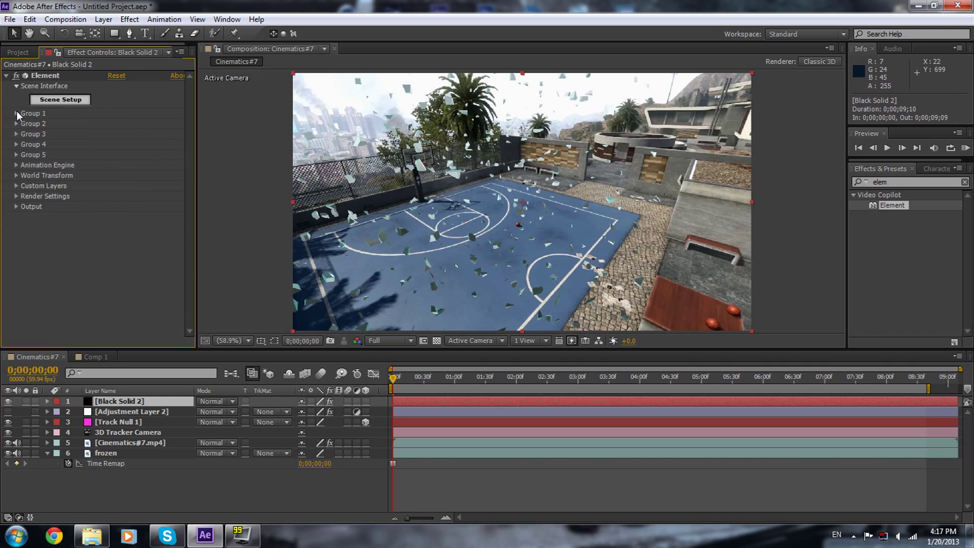
pyautogui.click(16, 186)
pyautogui.click(27, 206)
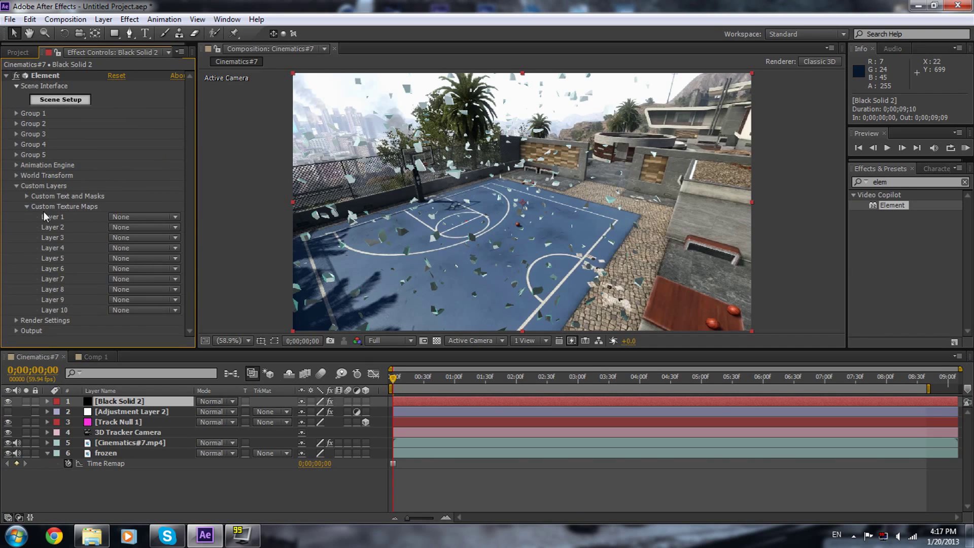
pyautogui.click(146, 217)
pyautogui.click(152, 302)
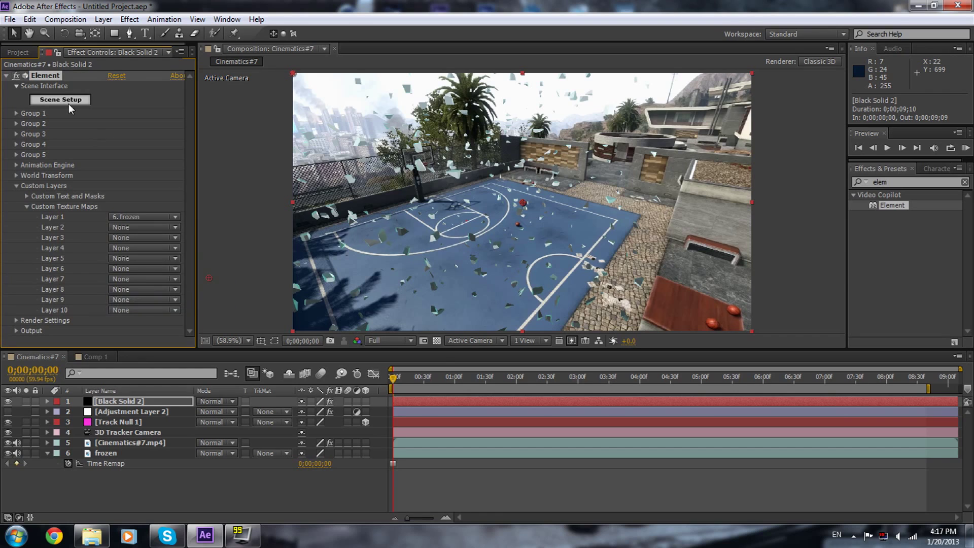
# - In Element's Scene Setup, set the environment texture to Custom Layer 1 and show the environment in the preview
pyautogui.click(60, 100)
pyautogui.click(395, 46)
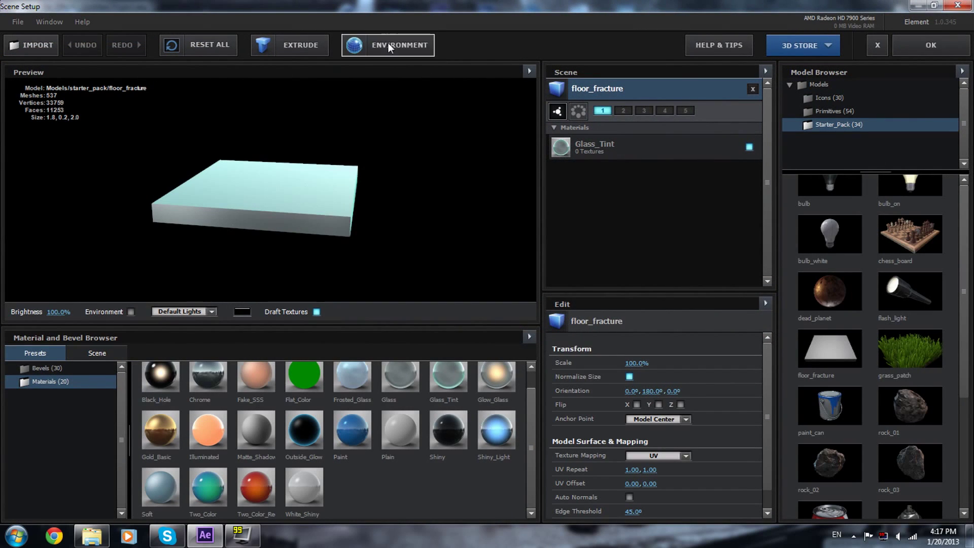
pyautogui.click(485, 212)
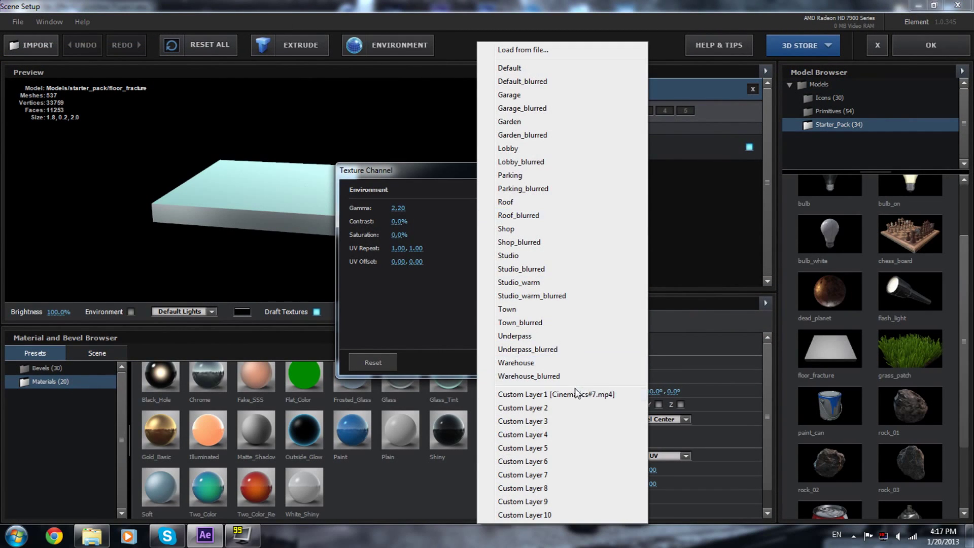
pyautogui.click(533, 393)
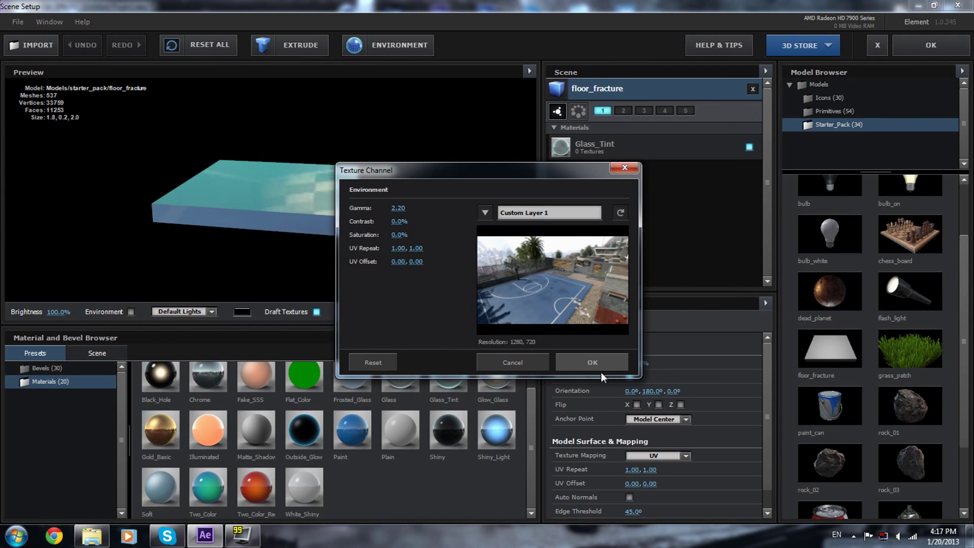
pyautogui.click(572, 363)
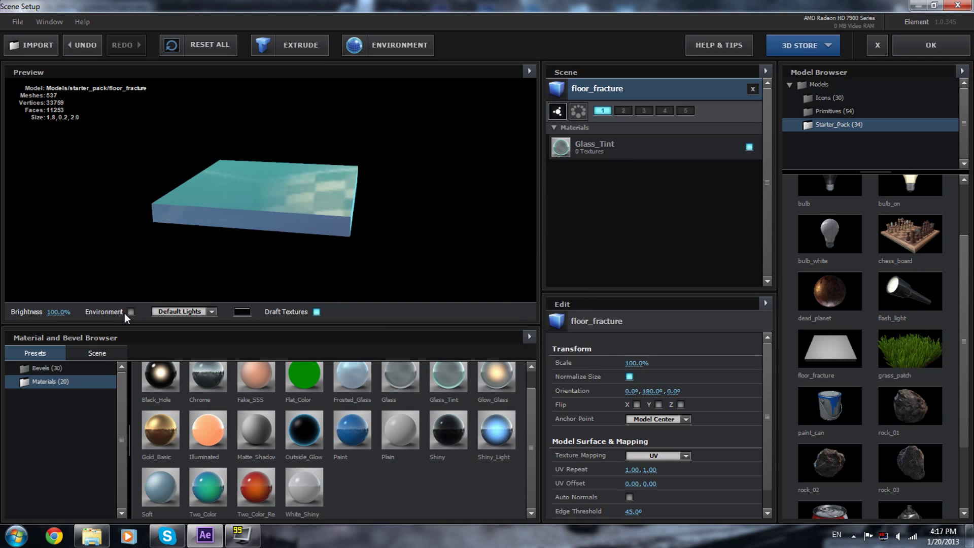
pyautogui.click(130, 312)
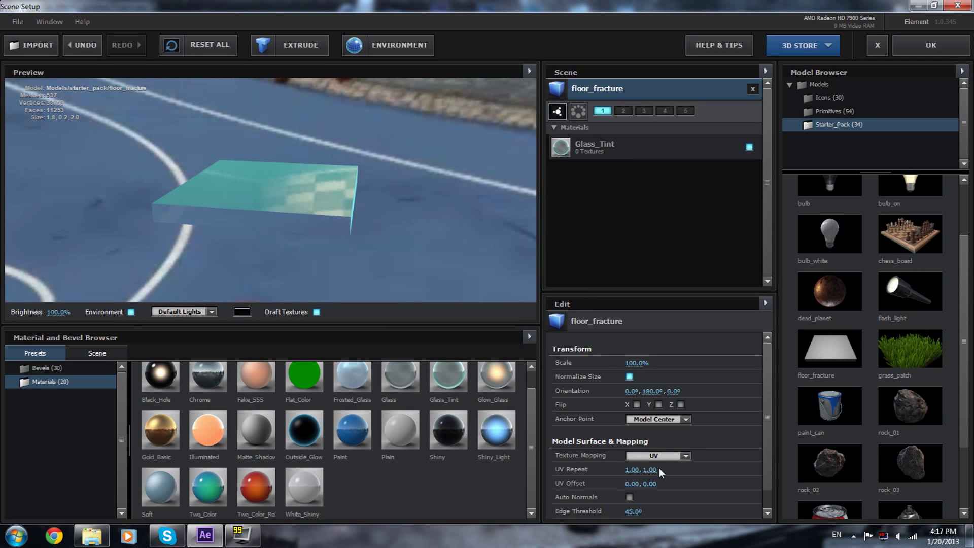
# - Set the Glass_Tint material's reflection intensity to 250%
pyautogui.scroll(-3, 659, 468)
pyautogui.scroll(3, 674, 476)
pyautogui.click(634, 142)
pyautogui.scroll(-5, 642, 400)
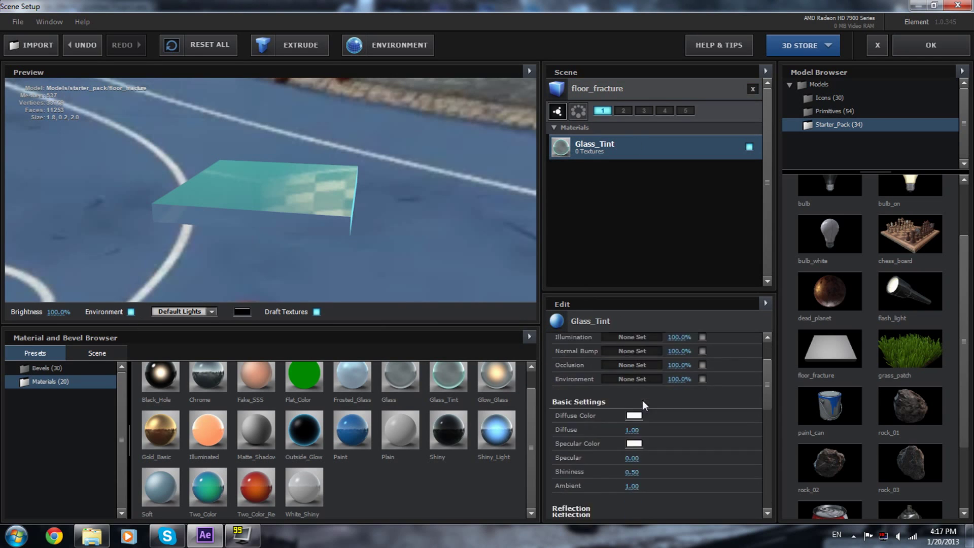
pyautogui.click(634, 391)
pyautogui.write('250')
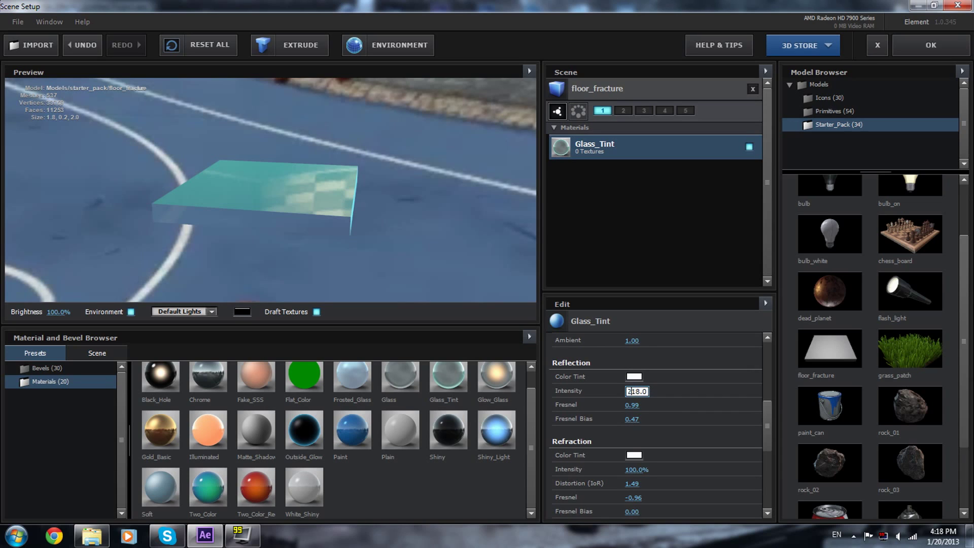
pyautogui.press('Return')
# - Set the Glass_Tint material's refraction intensity to 120%
pyautogui.scroll(-2, 643, 418)
pyautogui.click(636, 427)
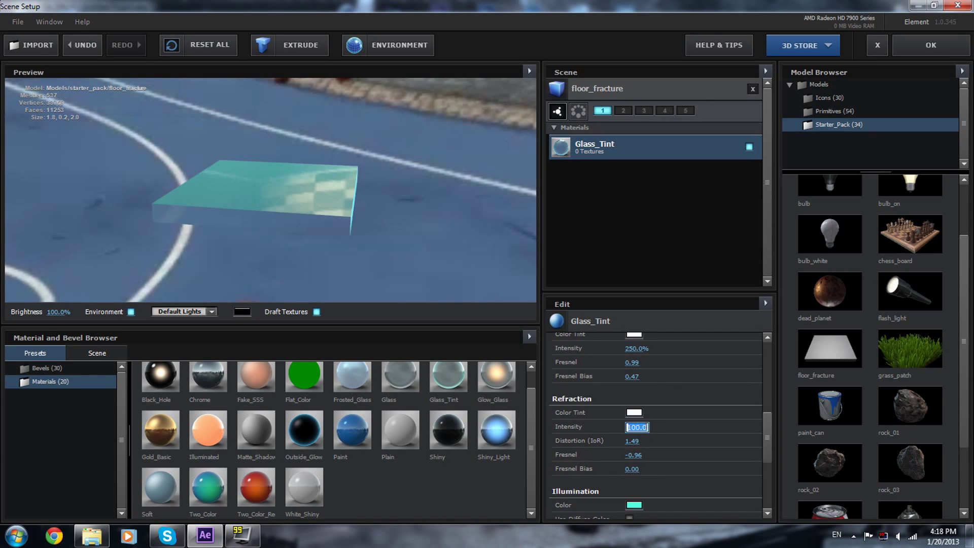
pyautogui.write('120')
pyautogui.press('Return')
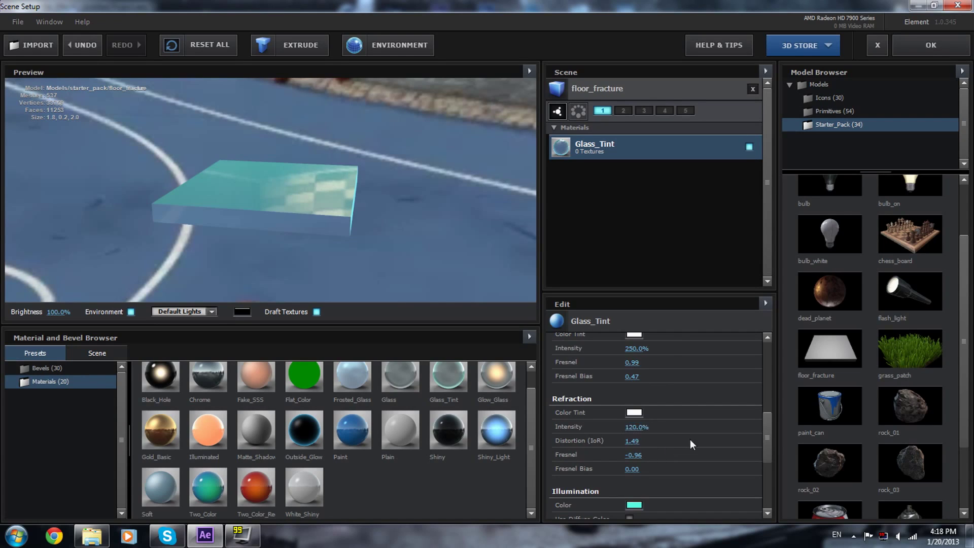
# - Set the Glass_Tint material's illumination intensity to 75% and accept the Scene Setup changes
pyautogui.scroll(-8, 675, 443)
pyautogui.click(636, 369)
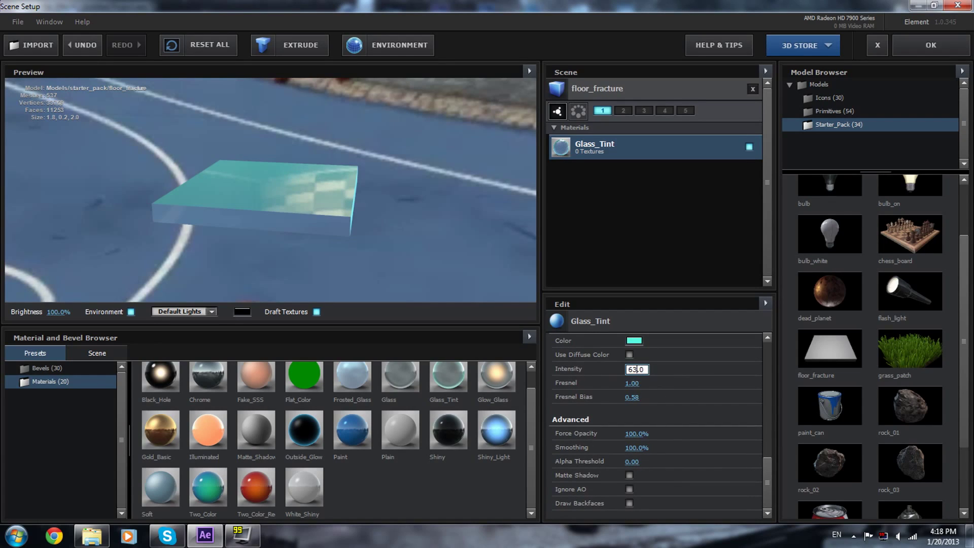
pyautogui.doubleClick(636, 369)
pyautogui.write('75')
pyautogui.press('Return')
pyautogui.click(944, 49)
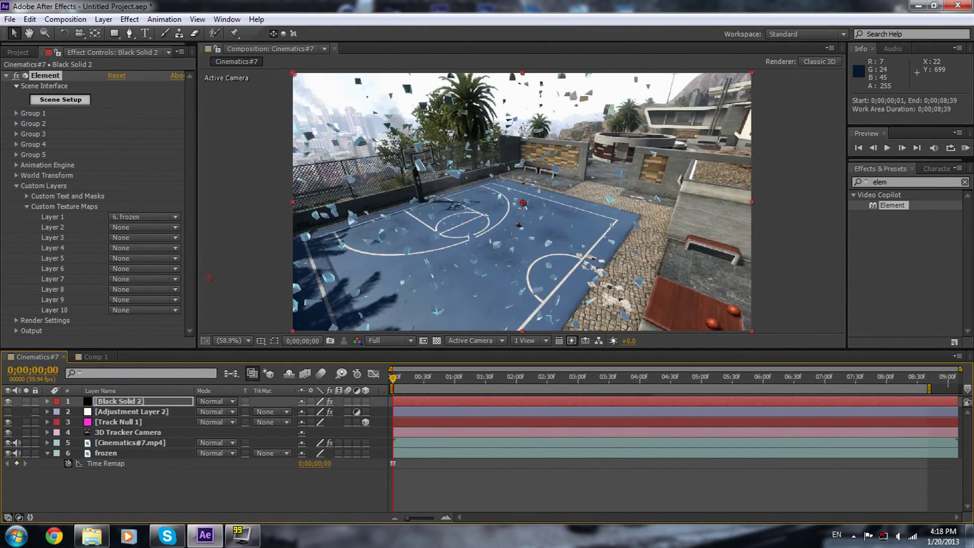
# - Move Black Solid 2 beneath Adjustment Layer 2, make that adjustment layer visible, and scrub from the first frame to 0;00;03;40
pyautogui.press('space')
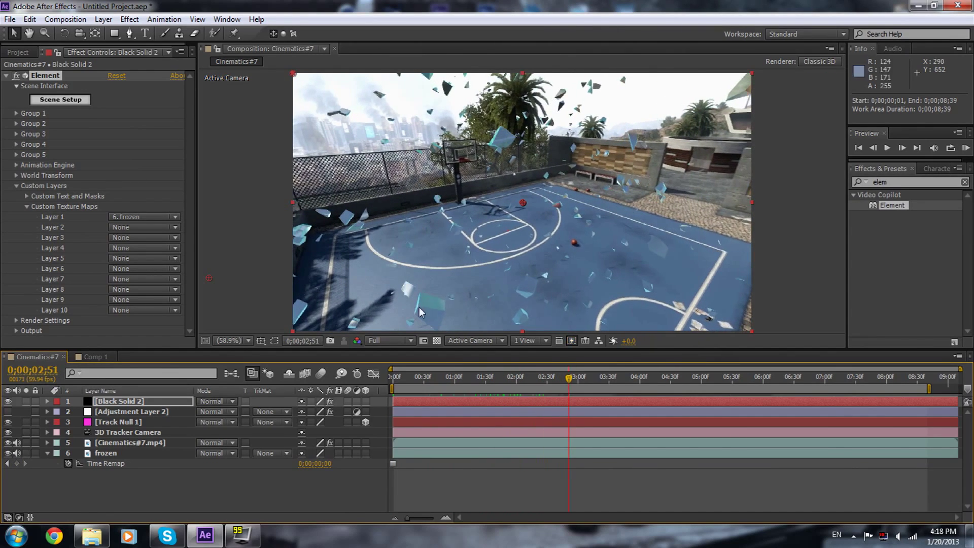
pyautogui.moveTo(138, 404); pyautogui.dragTo(148, 421)
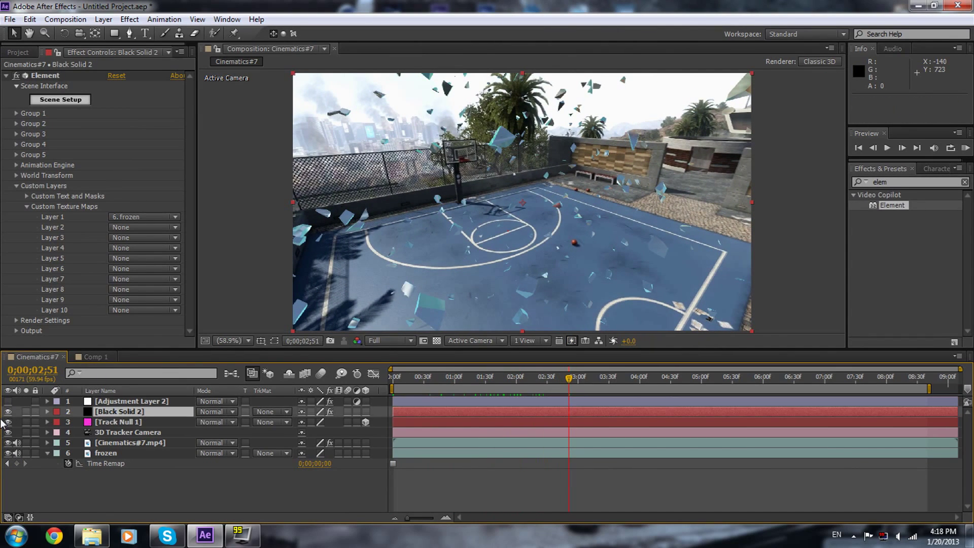
pyautogui.click(7, 400)
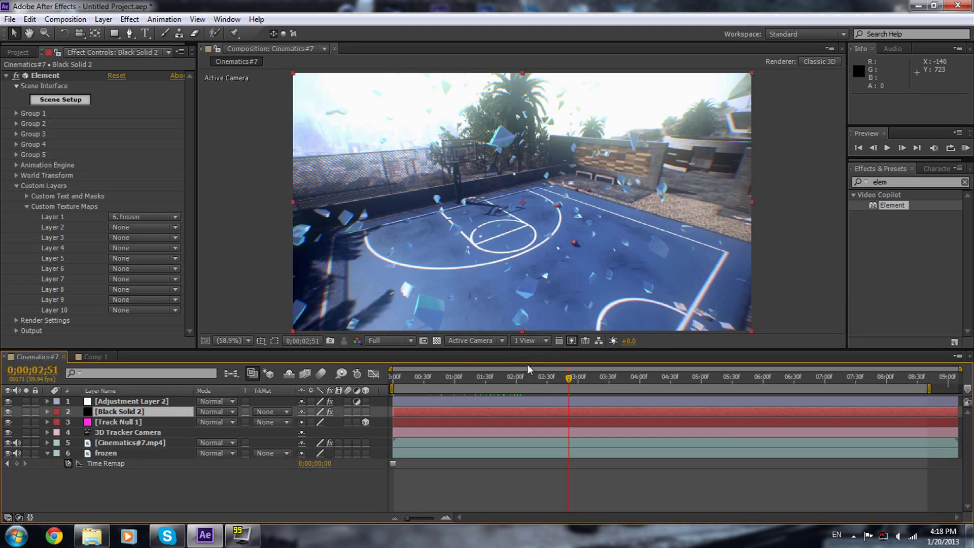
pyautogui.press('Home')
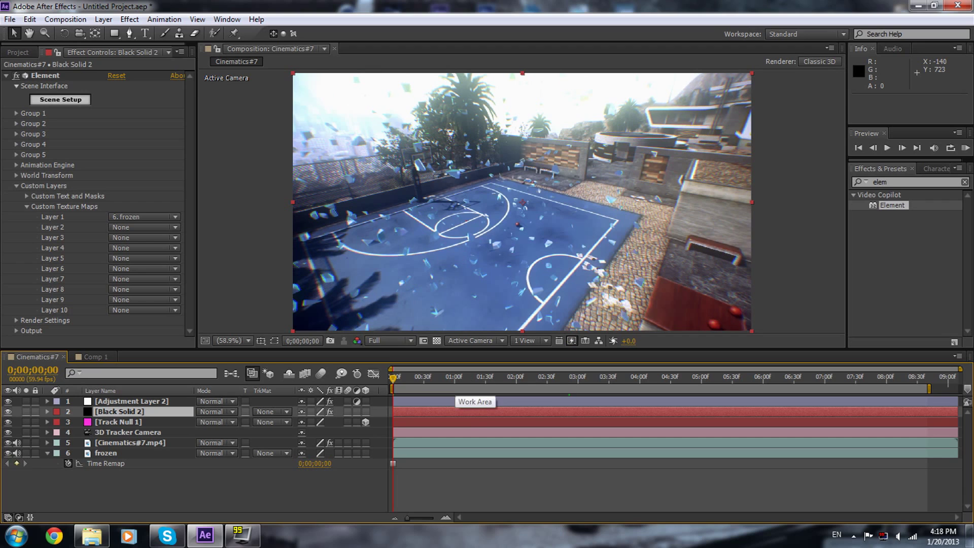
pyautogui.moveTo(481, 380); pyautogui.dragTo(619, 376)
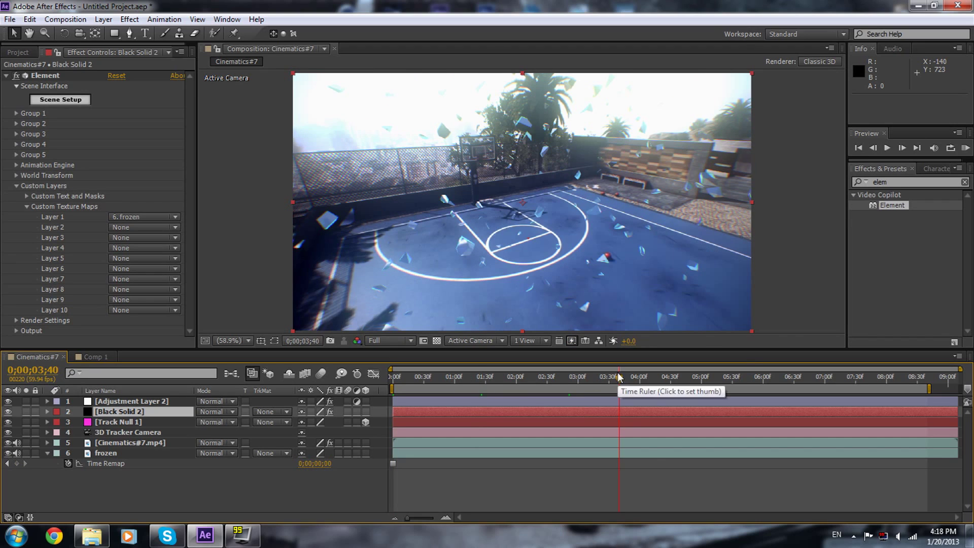